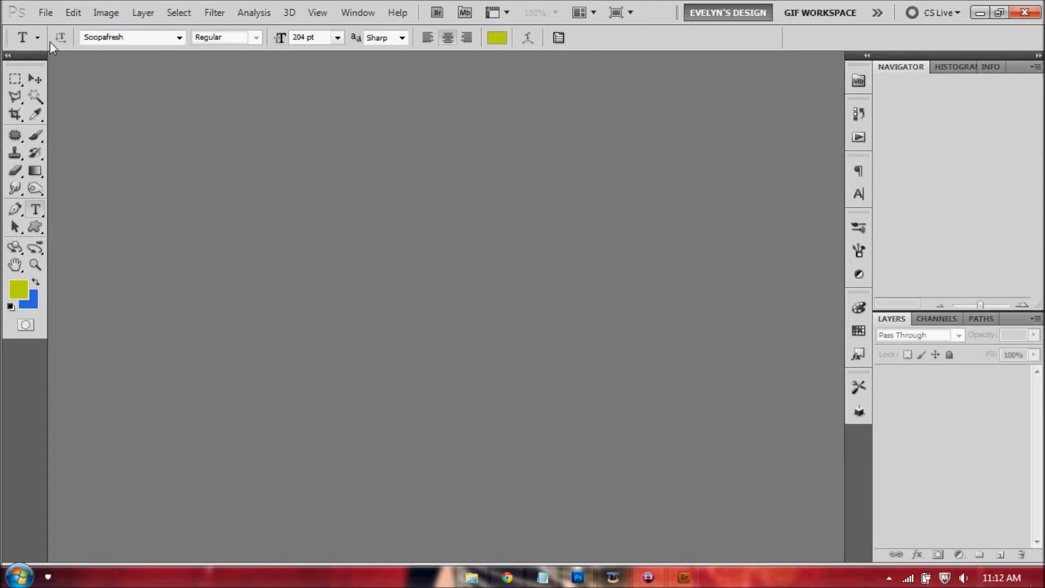
Create a new 1440 by 900 pixel document named wallpaper at 72 pixels/inch with a transparent background.
{"action": "left_click", "coordinate": [45, 12]}
{"action": "left_click", "coordinate": [55, 25]}
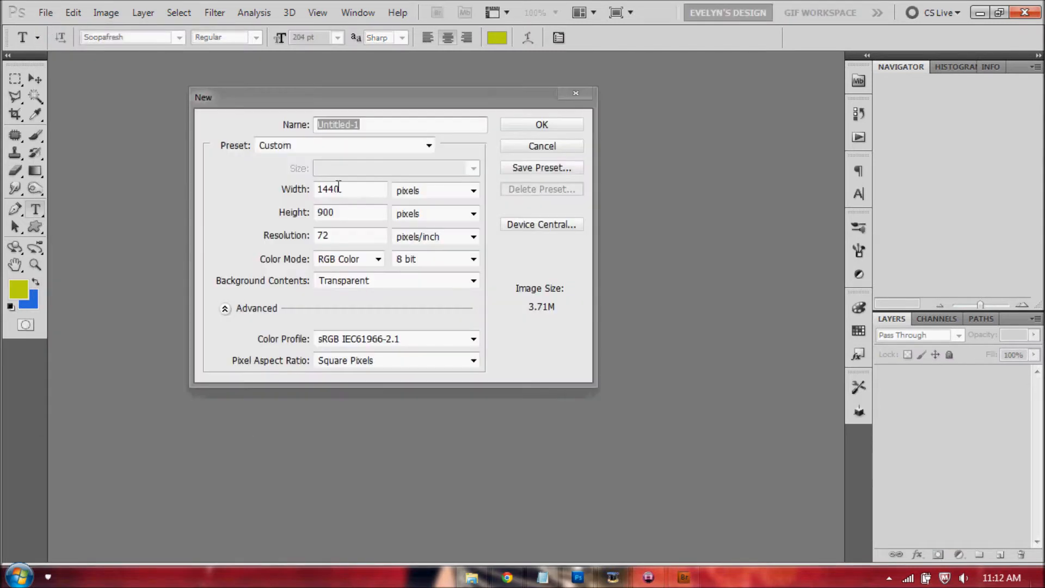
{"action": "double_click", "coordinate": [349, 189]}
{"action": "double_click", "coordinate": [355, 213]}
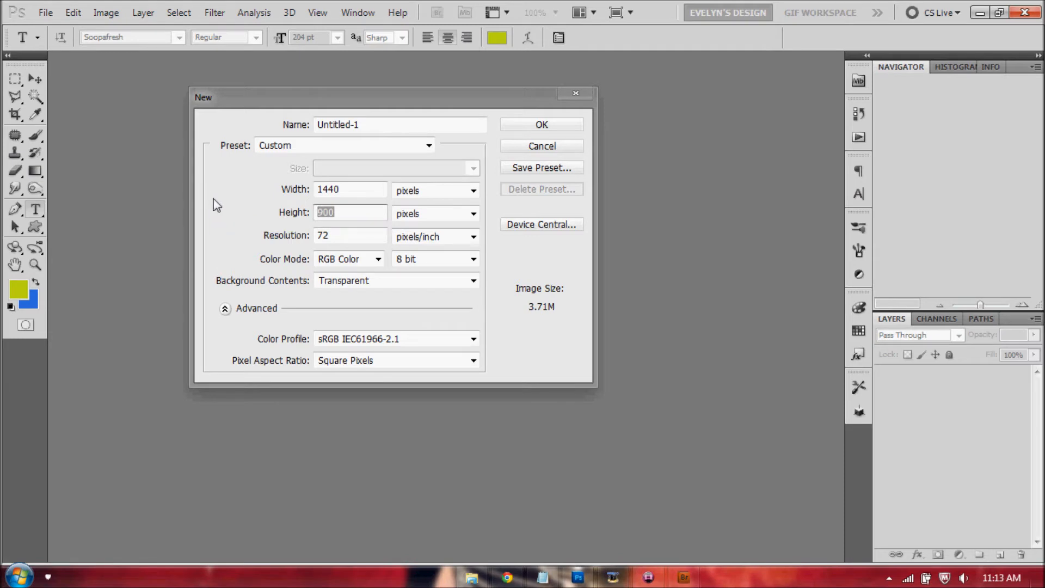
{"action": "double_click", "coordinate": [371, 126]}
{"action": "type", "text": "wa"}
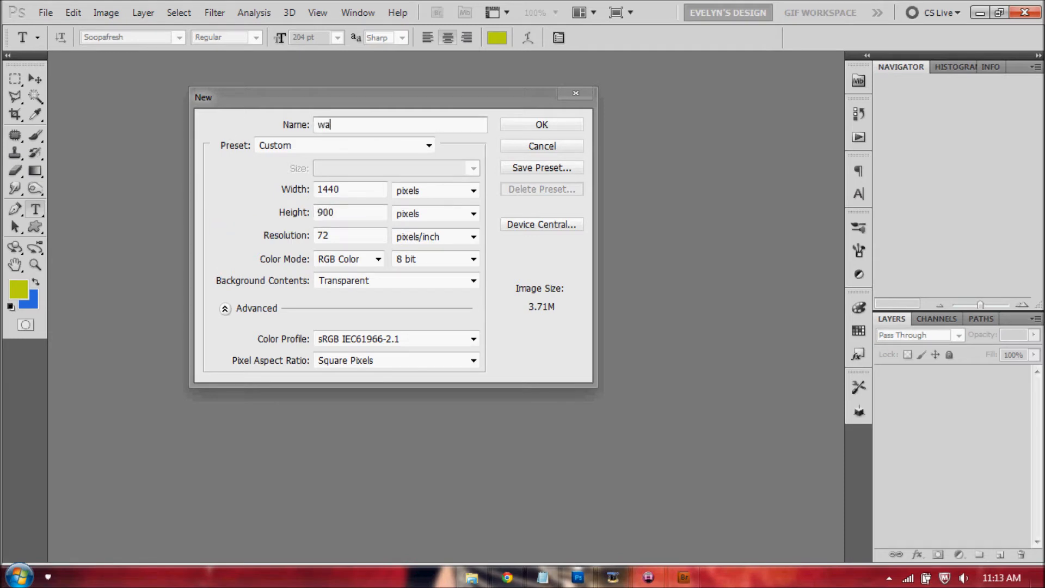
{"action": "type", "text": "llpaper"}
{"action": "key", "text": "Return"}
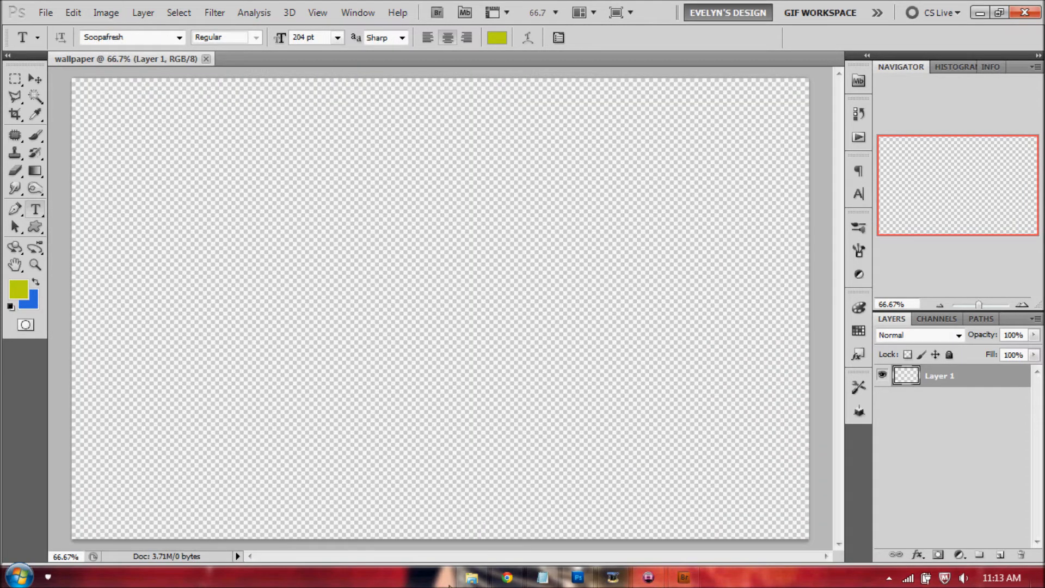
Switch to Windows Explorer and browse the F: drive to the Alone folder inside Sistar.
{"action": "left_click", "coordinate": [471, 578]}
{"action": "left_click", "coordinate": [212, 414]}
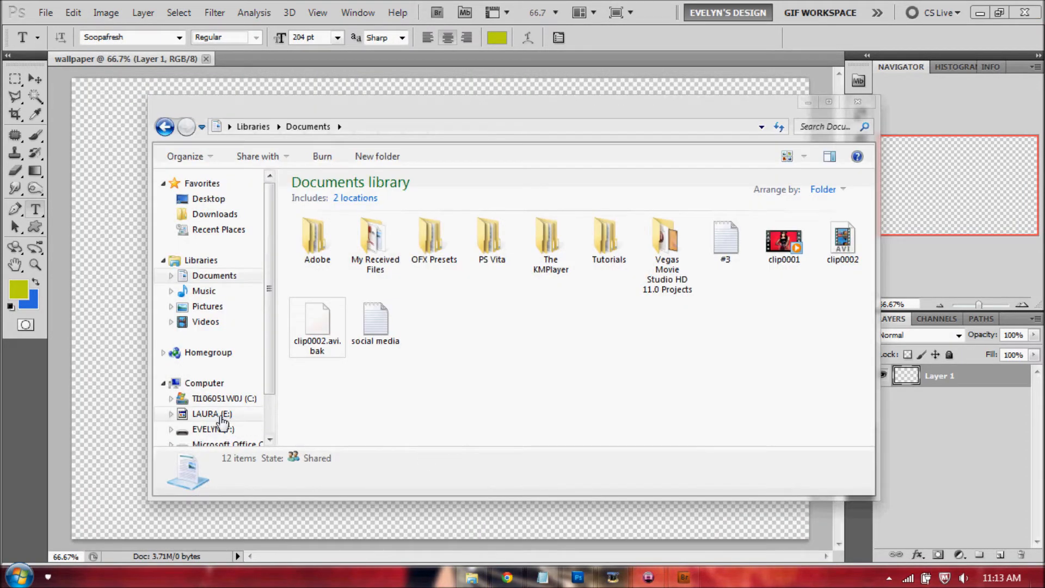
{"action": "left_click", "coordinate": [212, 429]}
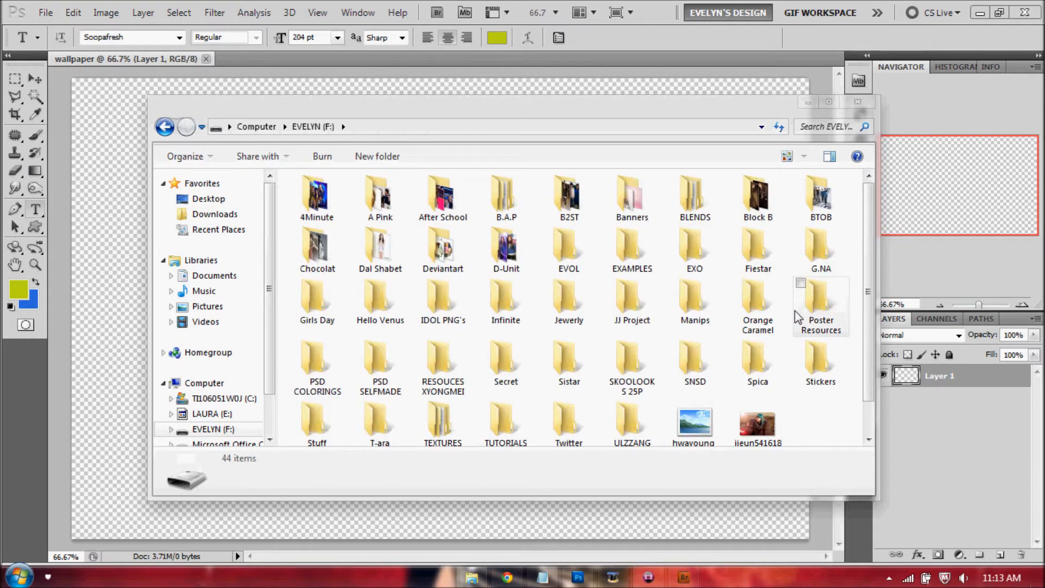
{"action": "left_click", "coordinate": [569, 381]}
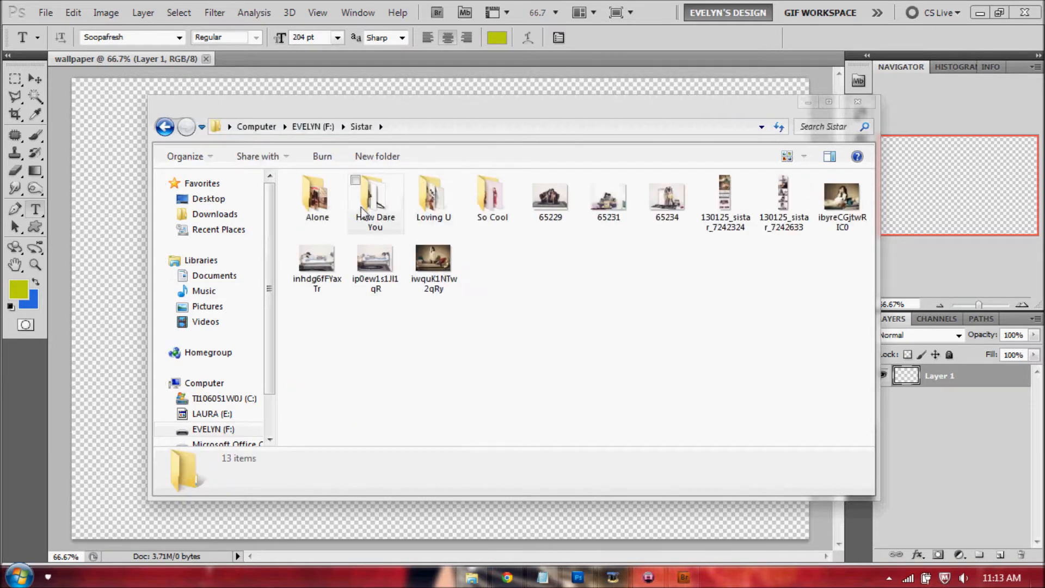
{"action": "double_click", "coordinate": [325, 203]}
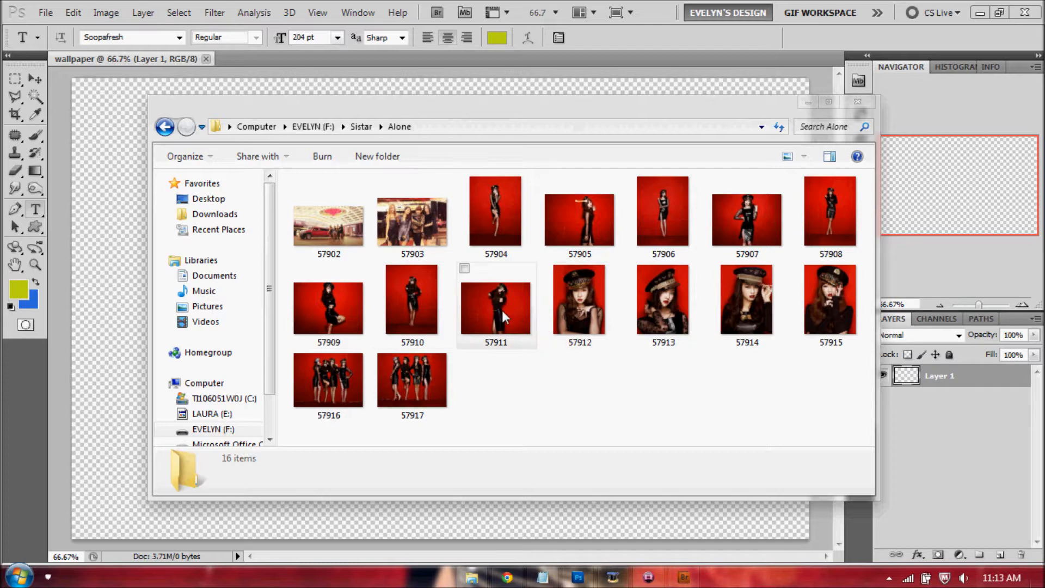
Open the photos 57910 and 57911 from the Alone folder in Photoshop.
{"action": "left_click", "coordinate": [817, 212]}
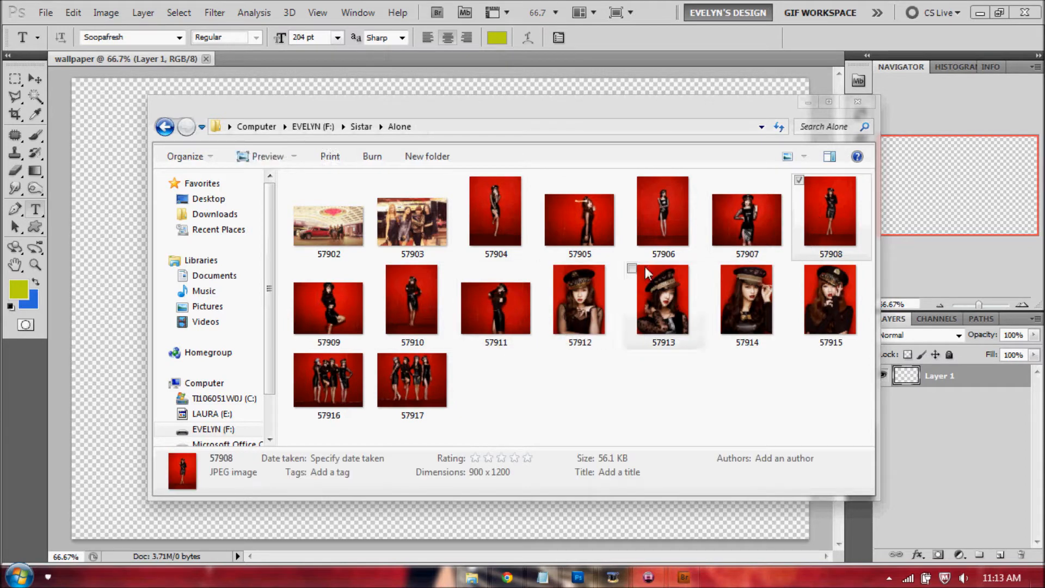
{"action": "left_click", "coordinate": [478, 305]}
{"action": "left_click", "coordinate": [419, 299], "text": "ctrl"}
{"action": "left_click_drag", "start_coordinate": [419, 299], "coordinate": [469, 55]}
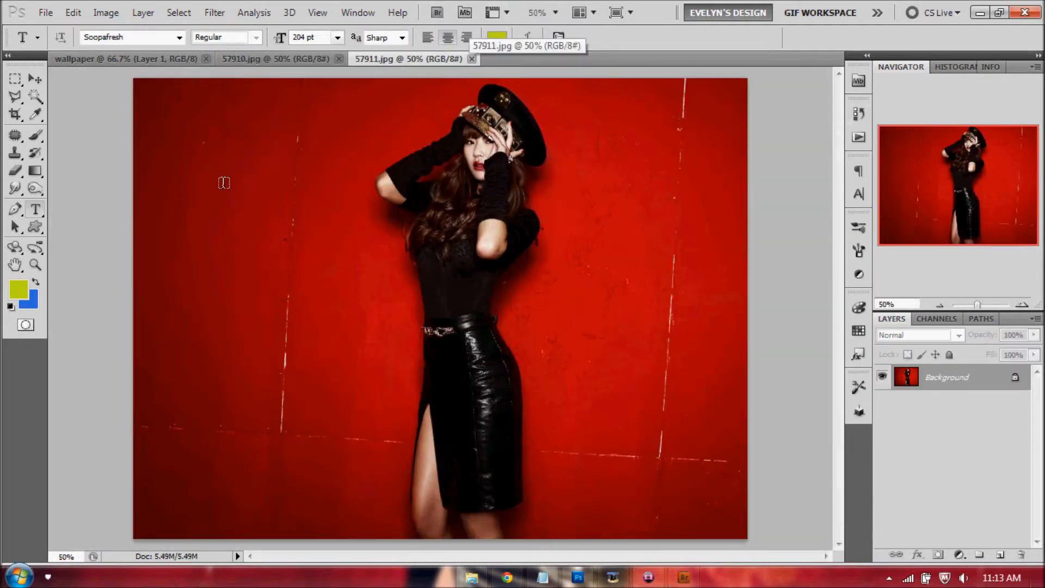
Bring the photo 57911 into the wallpaper document as a layer and position it to fill the canvas.
{"action": "left_click", "coordinate": [35, 78]}
{"action": "left_click", "coordinate": [280, 58]}
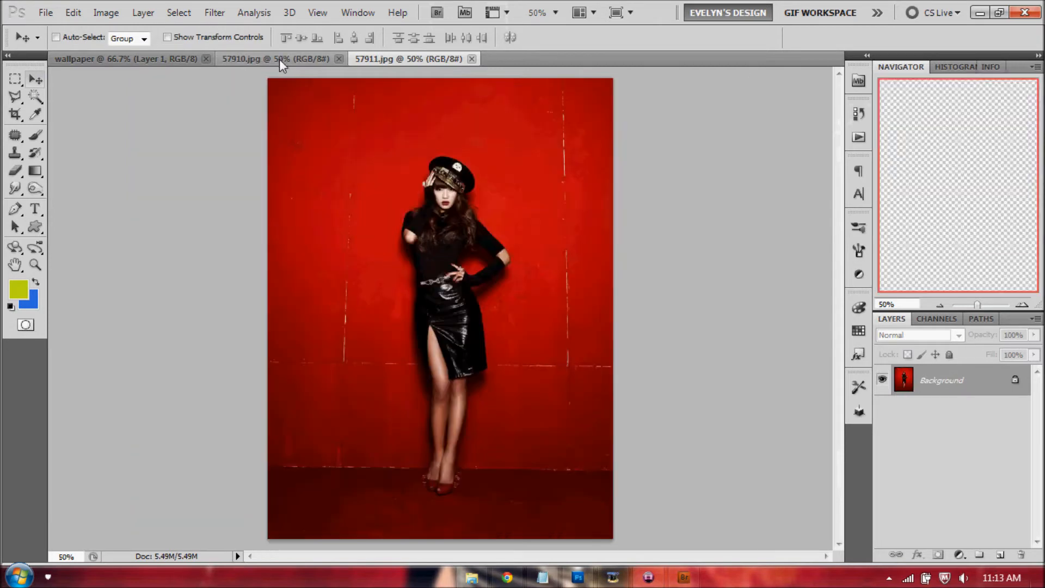
{"action": "left_click", "coordinate": [427, 59]}
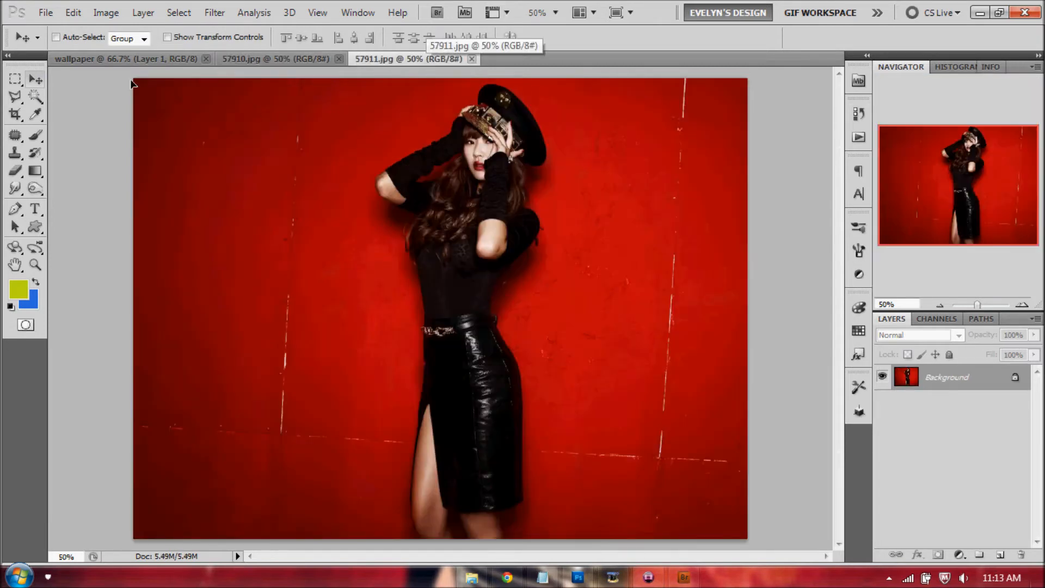
{"action": "left_click_drag", "start_coordinate": [121, 58], "coordinate": [648, 255]}
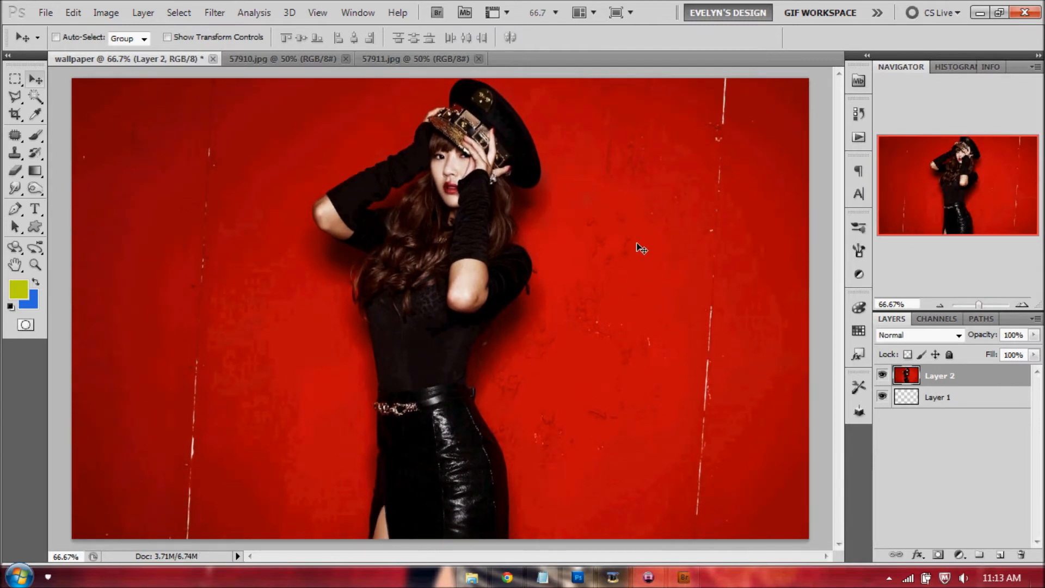
{"action": "mouse_move", "coordinate": [469, 282]}
{"action": "left_mouse_down"}
{"action": "mouse_move", "coordinate": [453, 276]}
{"action": "mouse_move", "coordinate": [469, 285]}
{"action": "left_mouse_up"}
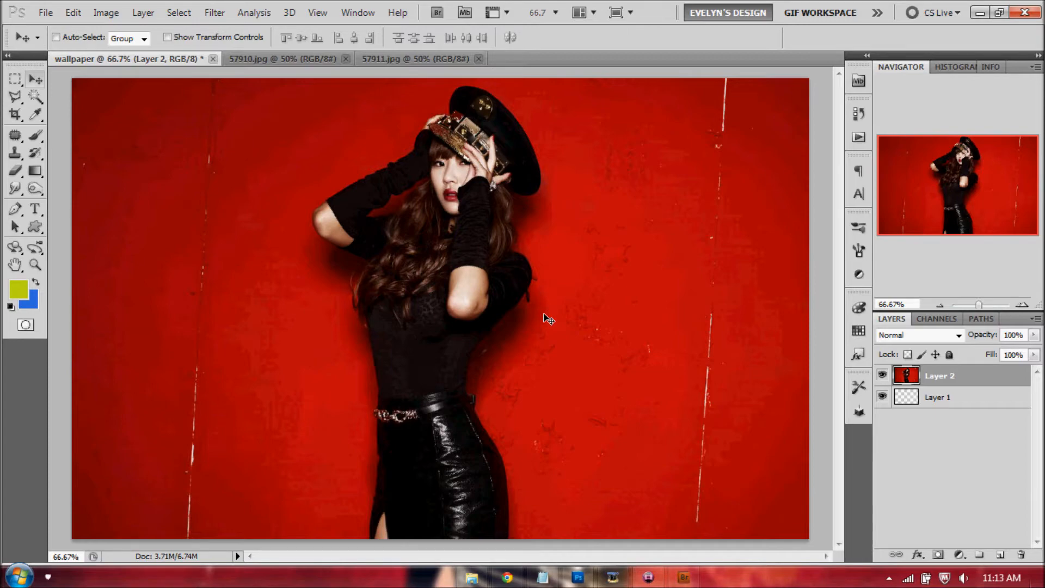
Hide Layer 2, add the photo 57910 to the wallpaper document above it, and duplicate the new photo layer.
{"action": "left_click_drag", "start_coordinate": [899, 374], "coordinate": [474, 267]}
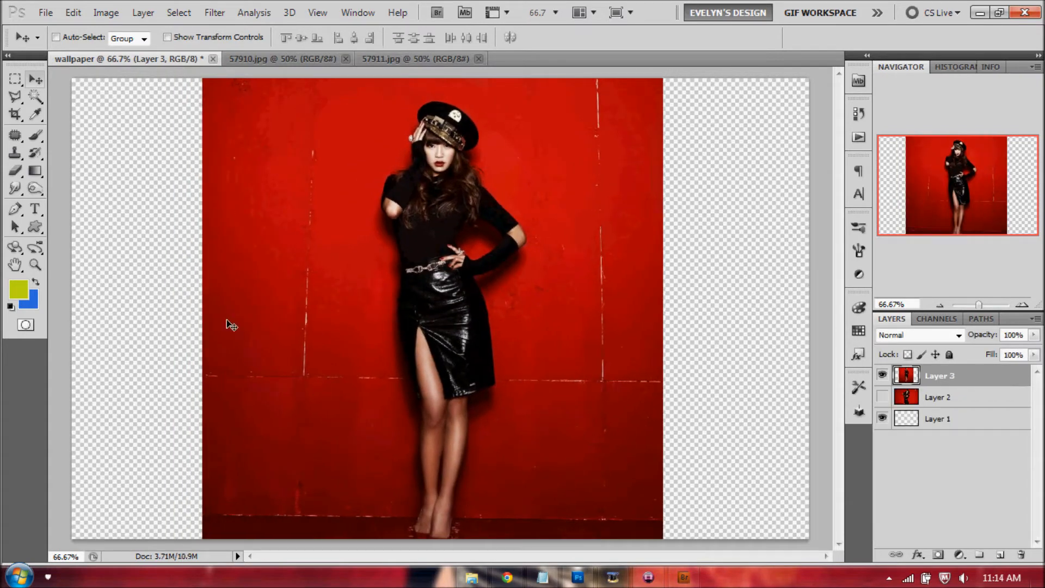
{"action": "key", "text": "ctrl+j"}
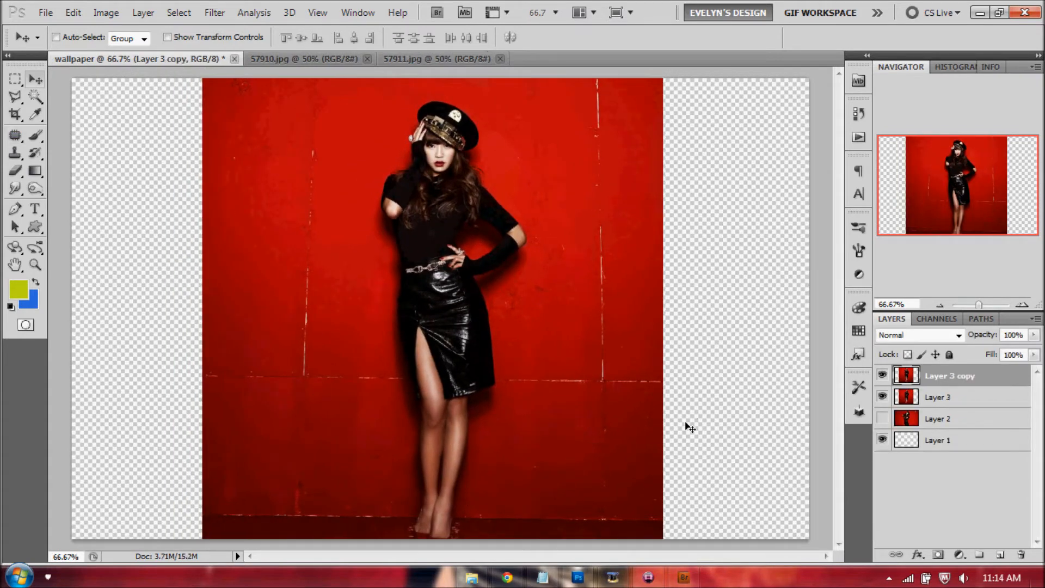
Shift the duplicated photo layer horizontally to the left until it reaches the canvas's left edge.
{"action": "left_click_drag", "start_coordinate": [401, 372], "coordinate": [301, 373]}
{"action": "key", "text": "ctrl+z"}
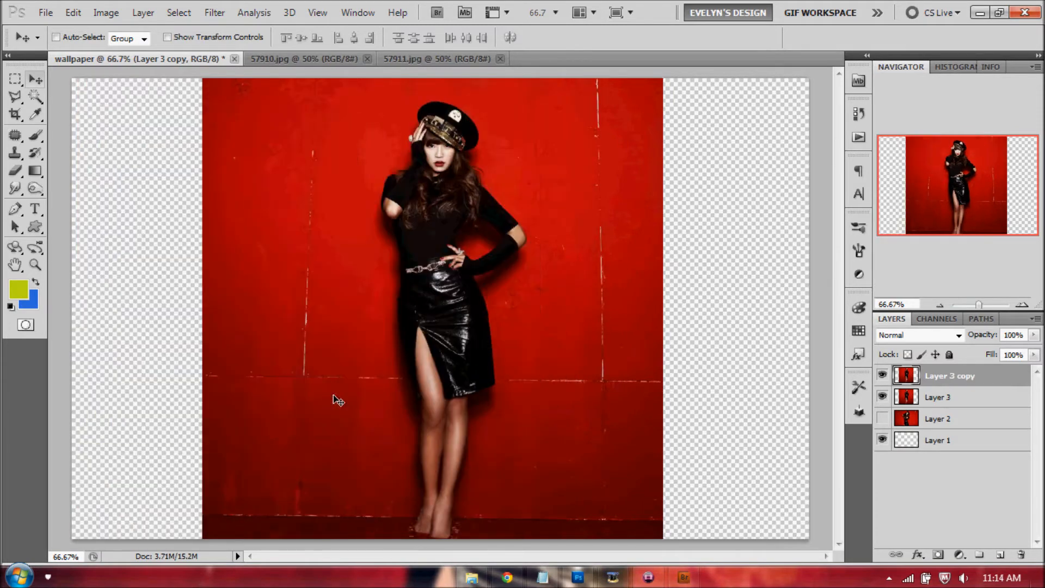
{"action": "key", "text": "shift+Left"}
{"action": "key", "text": "shift+Left"}
{"action": "key", "text": "shift+Left"}
{"action": "key", "text": "shift+Left"}
{"action": "key", "text": "shift+Left"}
{"action": "key", "text": "shift+Left"}
{"action": "key", "text": "shift+Left"}
{"action": "key", "text": "shift+Left"}
{"action": "key", "text": "shift+Left"}
{"action": "key", "text": "shift+Left"}
{"action": "key", "text": "shift+Left"}
{"action": "key", "text": "shift+Left"}
{"action": "key", "text": "shift+Left"}
{"action": "key", "text": "shift+Left"}
{"action": "key", "text": "shift+Left"}
{"action": "key", "text": "shift+Left"}
{"action": "key", "text": "shift+Left"}
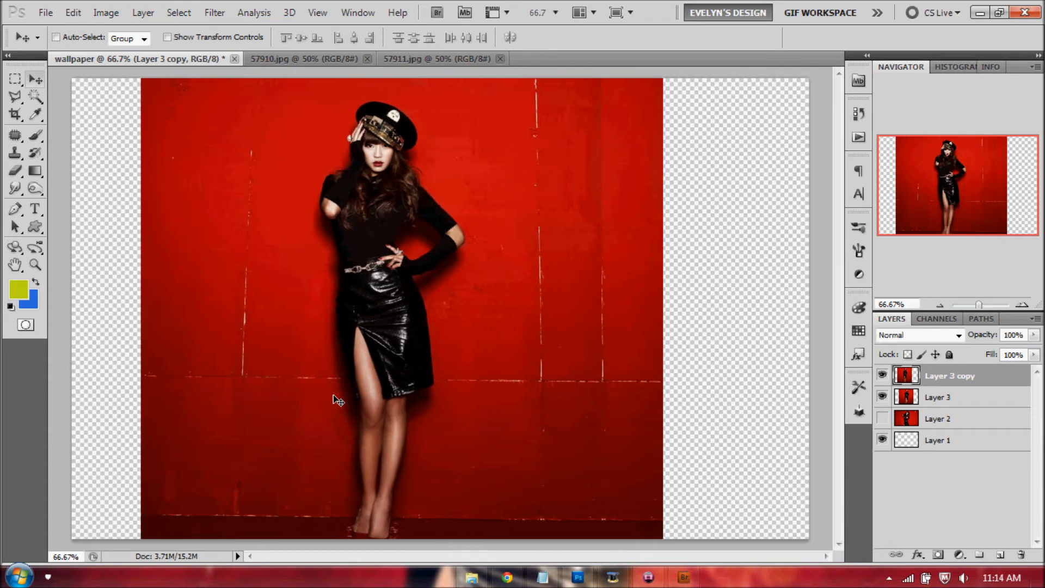
{"action": "key", "text": "shift+Left"}
{"action": "key", "text": "shift+Left"}
{"action": "key", "text": "shift+Left"}
{"action": "key", "text": "shift+Left"}
{"action": "key", "text": "shift+Left"}
{"action": "key", "text": "shift+Left"}
{"action": "key", "text": "shift+Left"}
{"action": "key", "text": "shift+Left"}
{"action": "key", "text": "shift+Left"}
{"action": "key", "text": "shift+Left"}
{"action": "key", "text": "shift+Left"}
{"action": "key", "text": "shift+Left"}
{"action": "key", "text": "shift+Left"}
{"action": "key", "text": "shift+Left"}
{"action": "key", "text": "shift+Left"}
{"action": "key", "text": "shift+Left"}
{"action": "key", "text": "shift+Left"}
{"action": "key", "text": "shift+Left"}
{"action": "key", "text": "shift+Left"}
{"action": "key", "text": "shift+Left"}
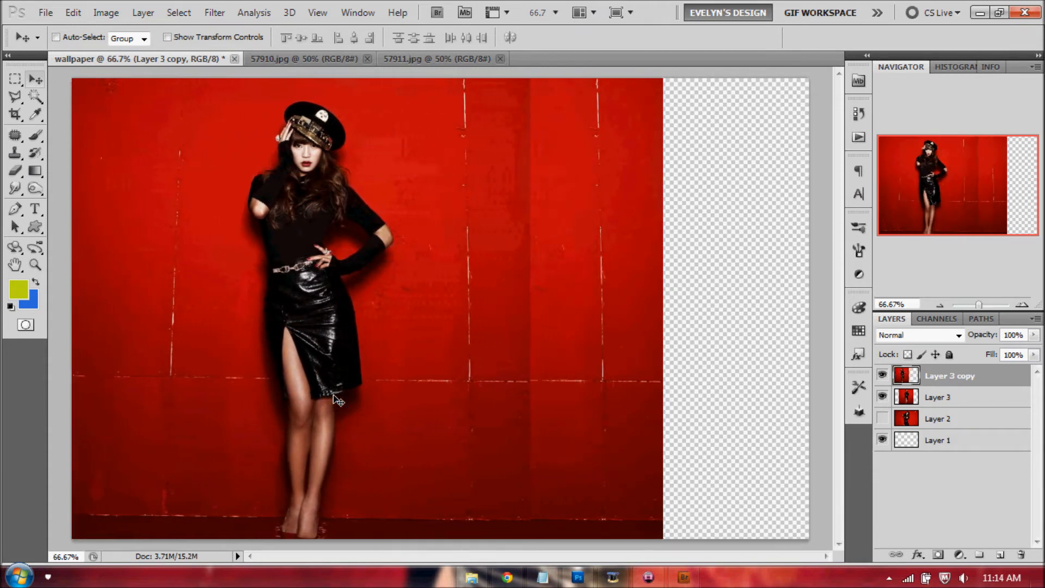
Place Layer 3 copy beneath Layer 3 and add a layer mask to Layer 3.
{"action": "left_click_drag", "start_coordinate": [954, 373], "coordinate": [945, 414]}
{"action": "left_click", "coordinate": [937, 370]}
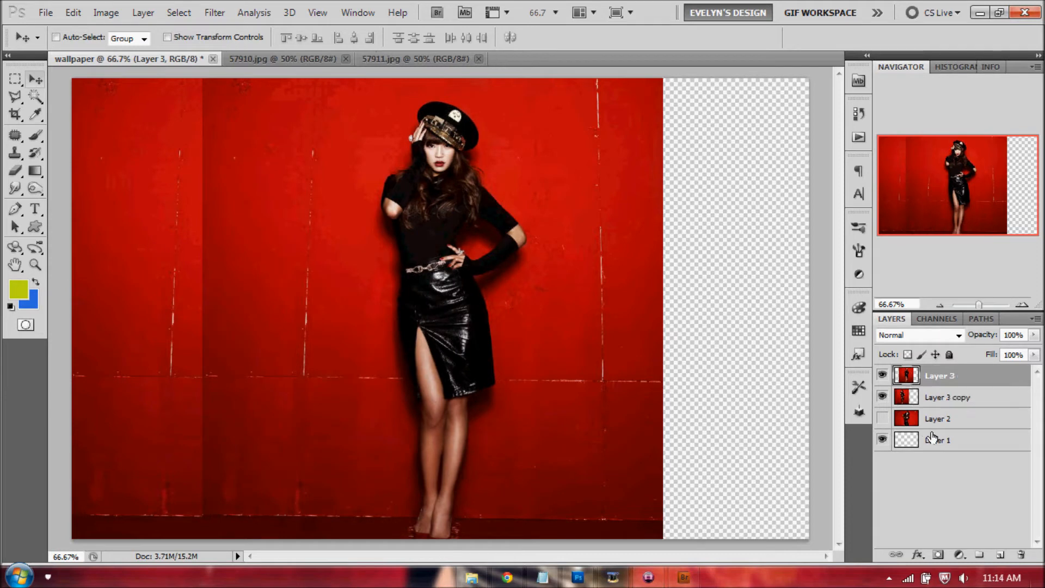
{"action": "left_click", "coordinate": [936, 555]}
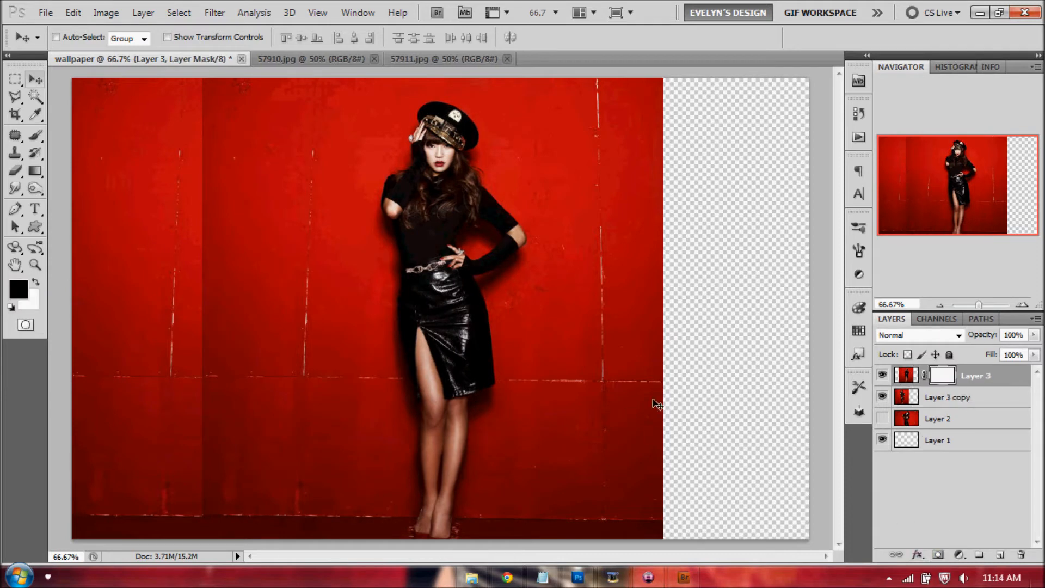
Paint black on Layer 3's mask with a soft 300 px brush to blend the seam along its left edge.
{"action": "left_click", "coordinate": [34, 136]}
{"action": "left_click_drag", "start_coordinate": [294, 120], "coordinate": [297, 468]}
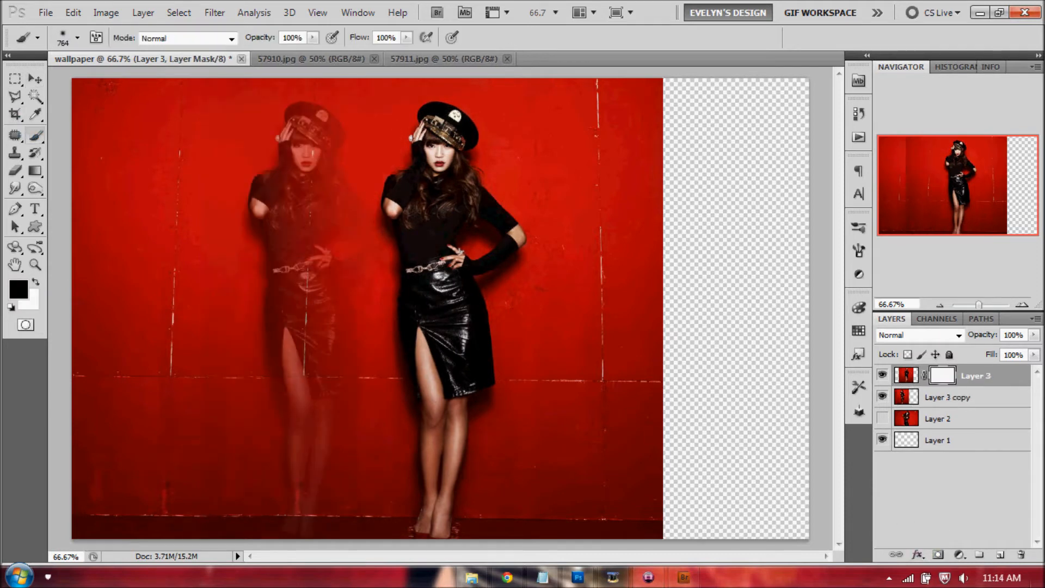
{"action": "key", "text": "ctrl+z"}
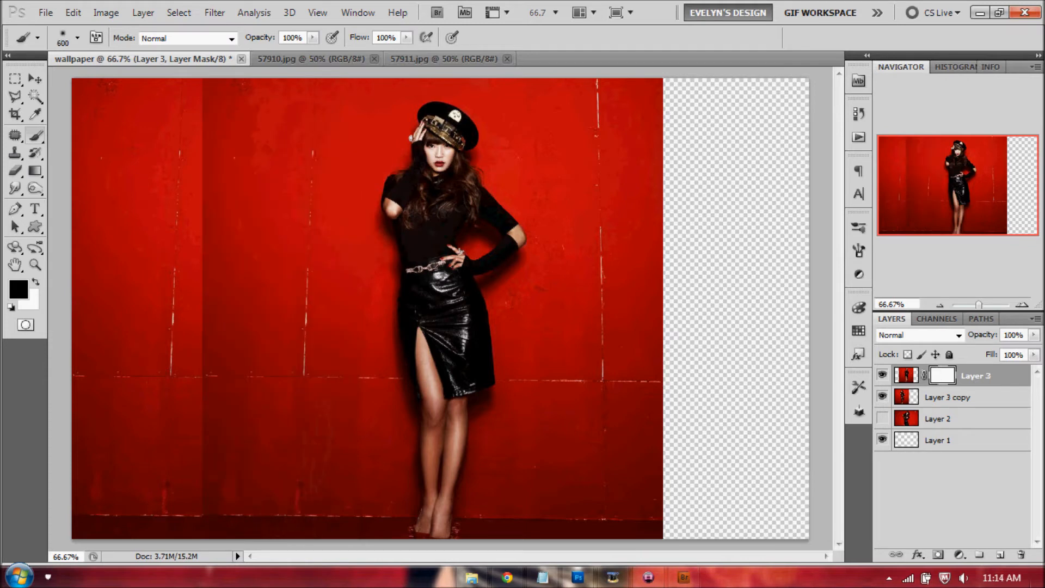
{"action": "left_click_drag", "start_coordinate": [122, 57], "coordinate": [128, 303]}
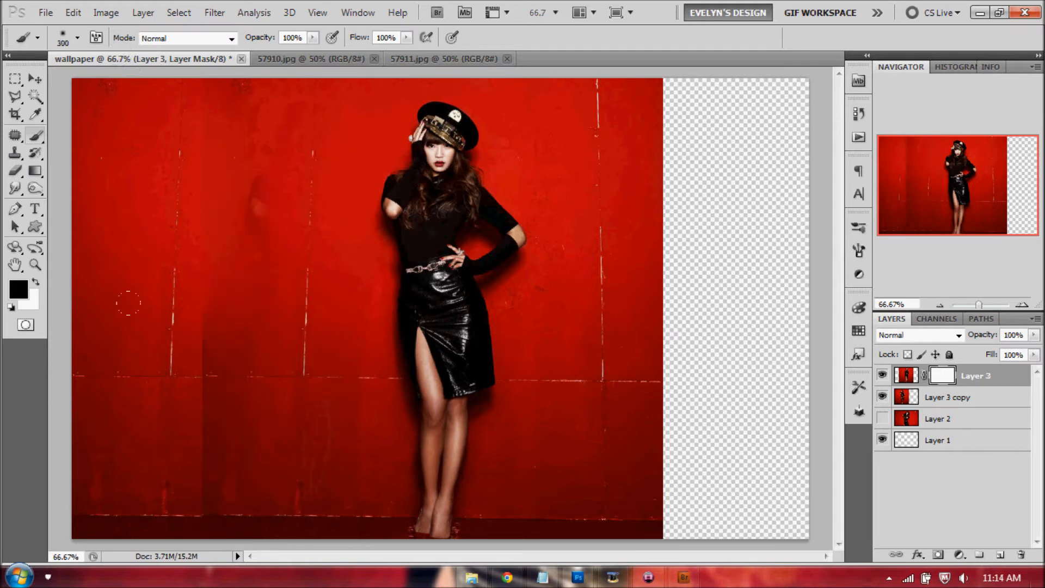
{"action": "key", "text": "x"}
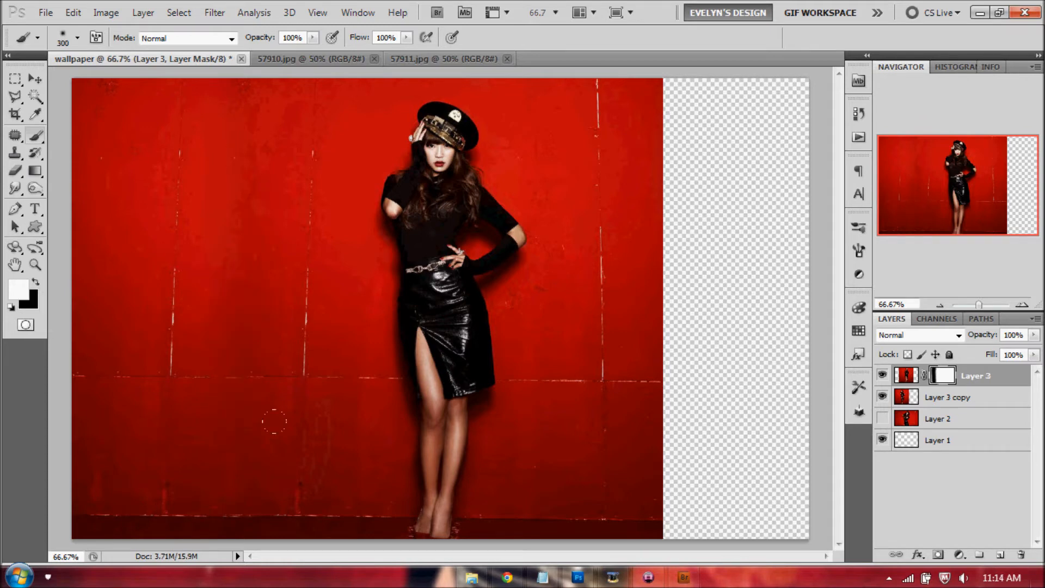
{"action": "key", "text": "x"}
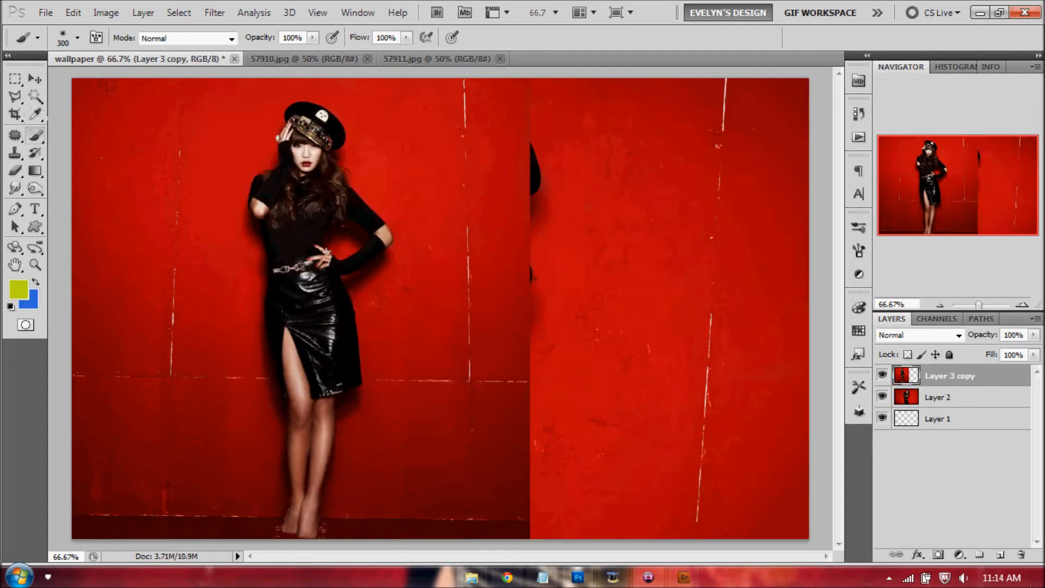
Move Layer 3 copy down and right over the Layer 2 photo so its figure stands in the canvas's lower centre.
{"action": "left_click", "coordinate": [35, 79]}
{"action": "left_click_drag", "start_coordinate": [316, 246], "coordinate": [500, 395]}
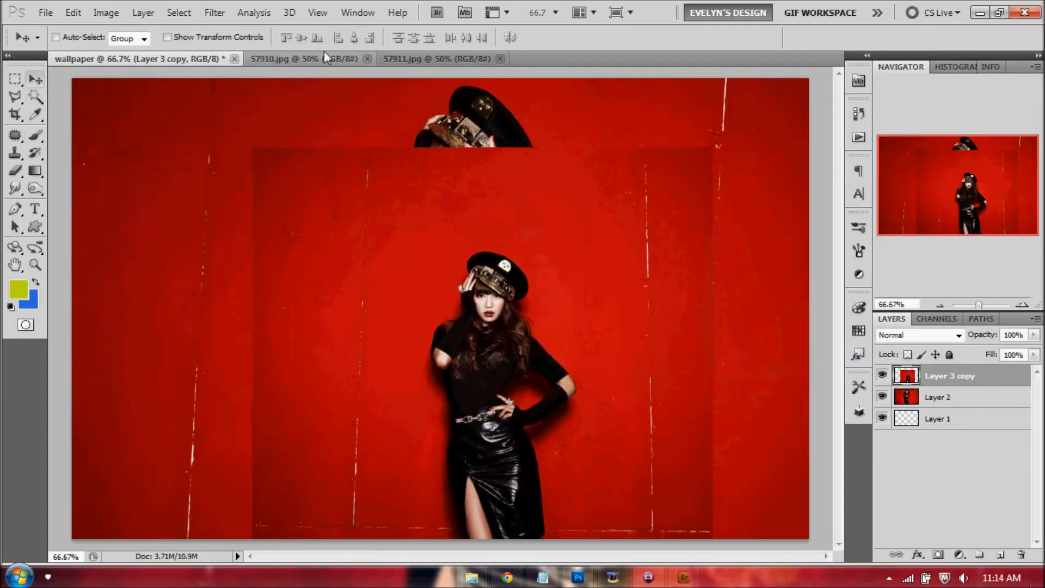
{"action": "left_click_drag", "start_coordinate": [528, 318], "coordinate": [522, 350]}
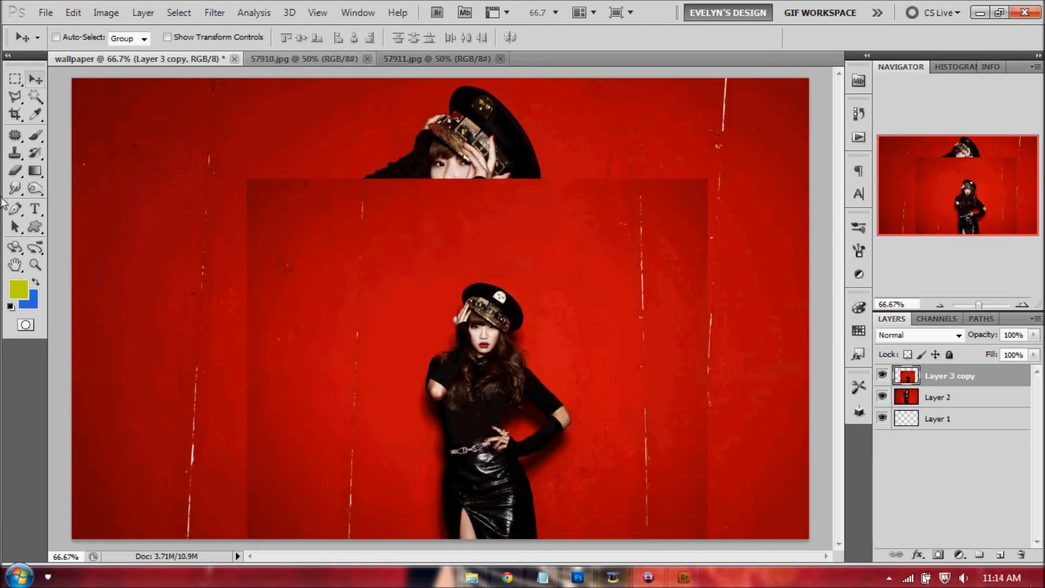
Select the woman in Layer 3 copy with the Polygonal Lasso, tracing from her hat around her body past the canvas's lower edge.
{"action": "left_click", "coordinate": [35, 261]}
{"action": "left_click", "coordinate": [432, 310]}
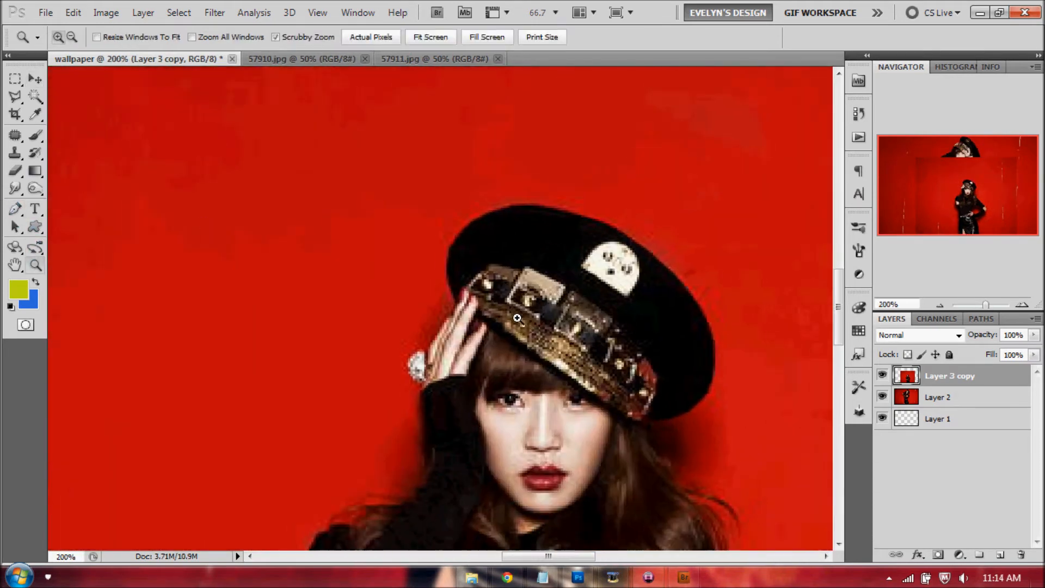
{"action": "left_click", "coordinate": [15, 97]}
{"action": "left_click", "coordinate": [445, 246]}
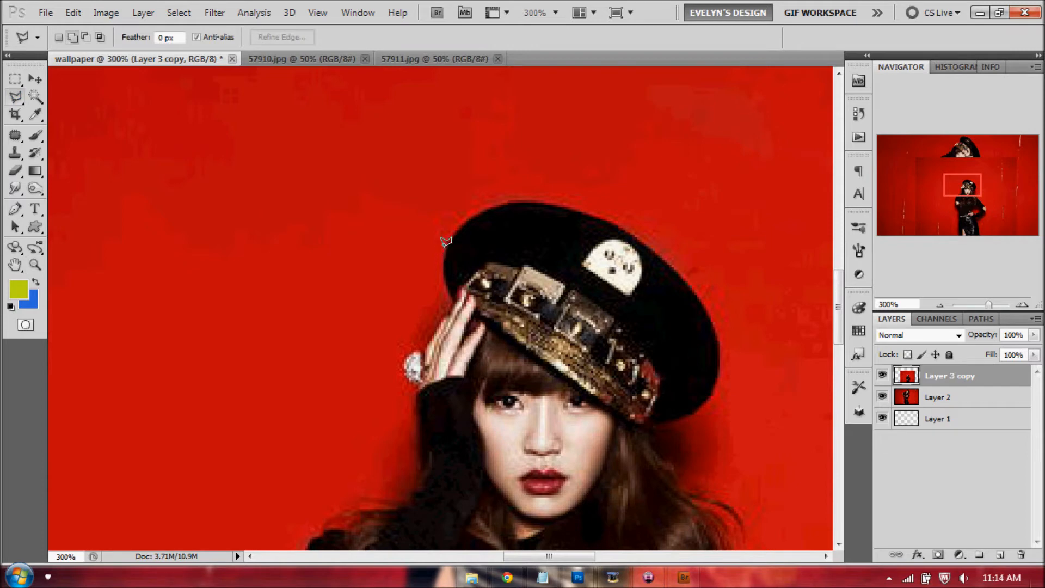
{"action": "left_click", "coordinate": [457, 230]}
{"action": "left_click", "coordinate": [483, 213]}
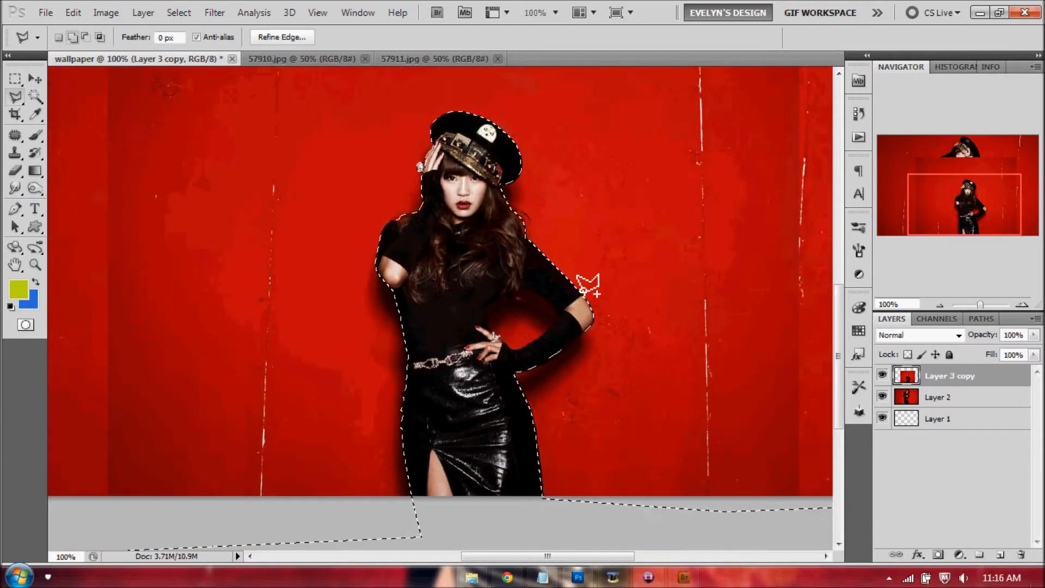
Refine the selection edge around the woman with Smart Radius, radius 0.2 px, smooth 1, contrast 37% and a slight outward edge shift.
{"action": "left_click", "coordinate": [281, 37]}
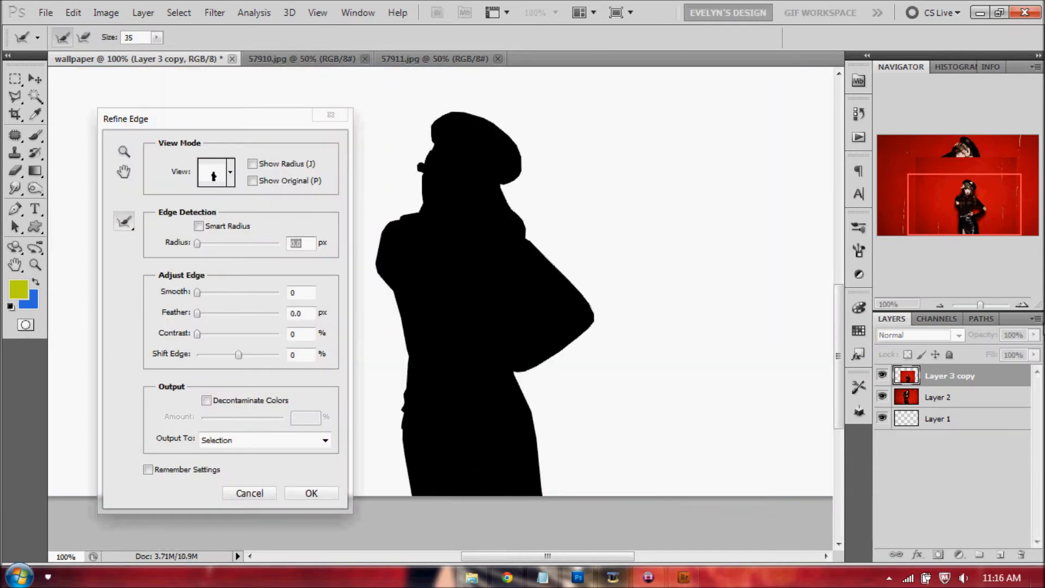
{"action": "left_click", "coordinate": [124, 151]}
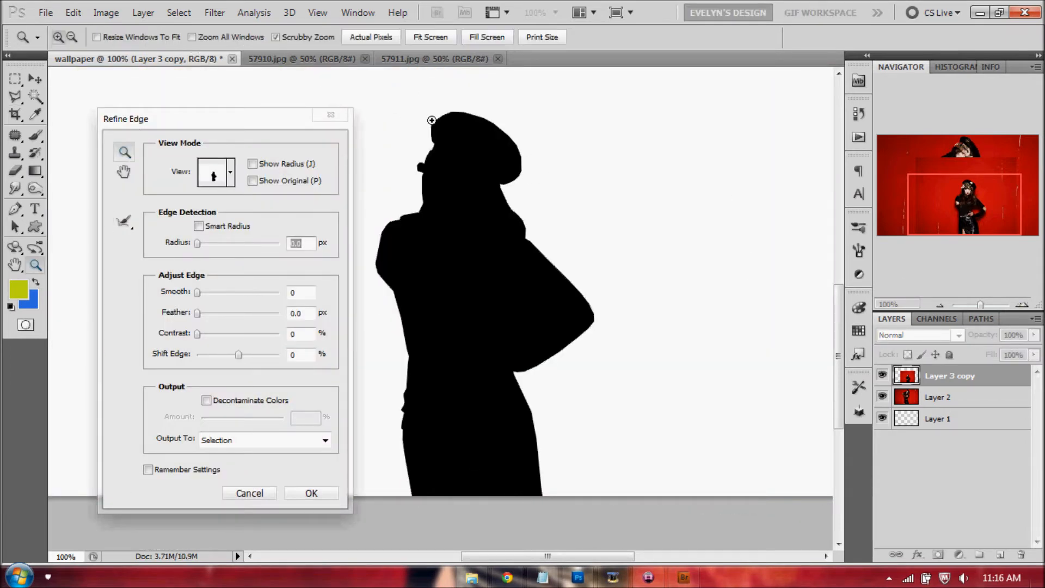
{"action": "left_click", "coordinate": [431, 116]}
{"action": "left_click", "coordinate": [431, 117]}
{"action": "left_click", "coordinate": [206, 227]}
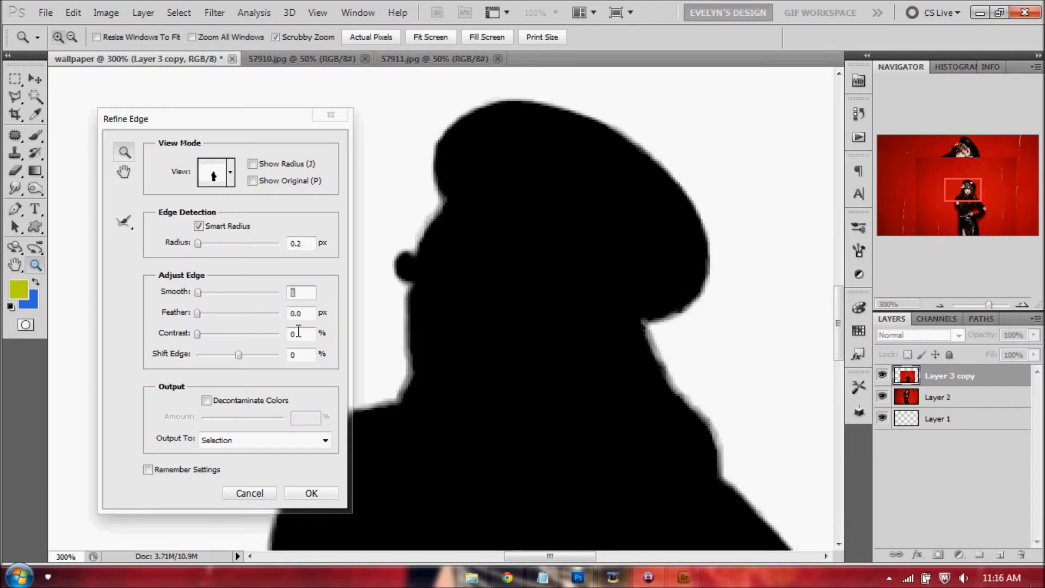
{"action": "left_click_drag", "start_coordinate": [217, 334], "coordinate": [228, 333]}
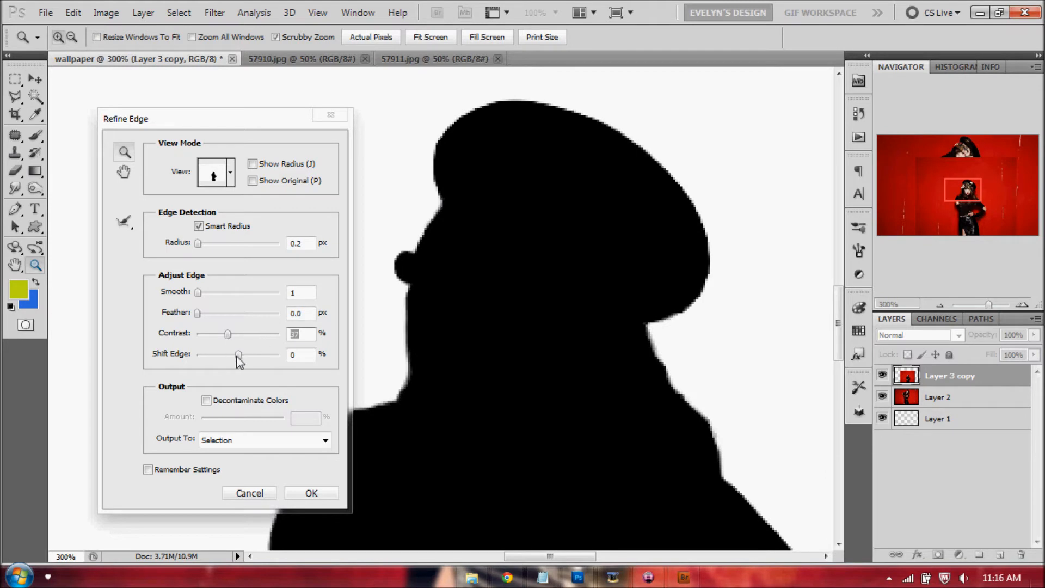
{"action": "left_click_drag", "start_coordinate": [238, 356], "coordinate": [241, 354]}
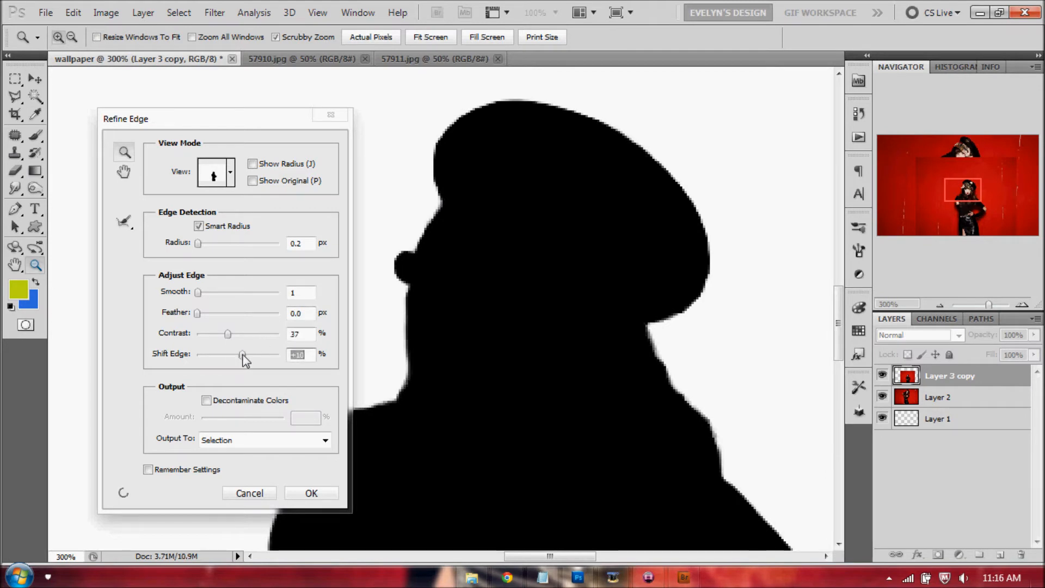
{"action": "left_click", "coordinate": [319, 493]}
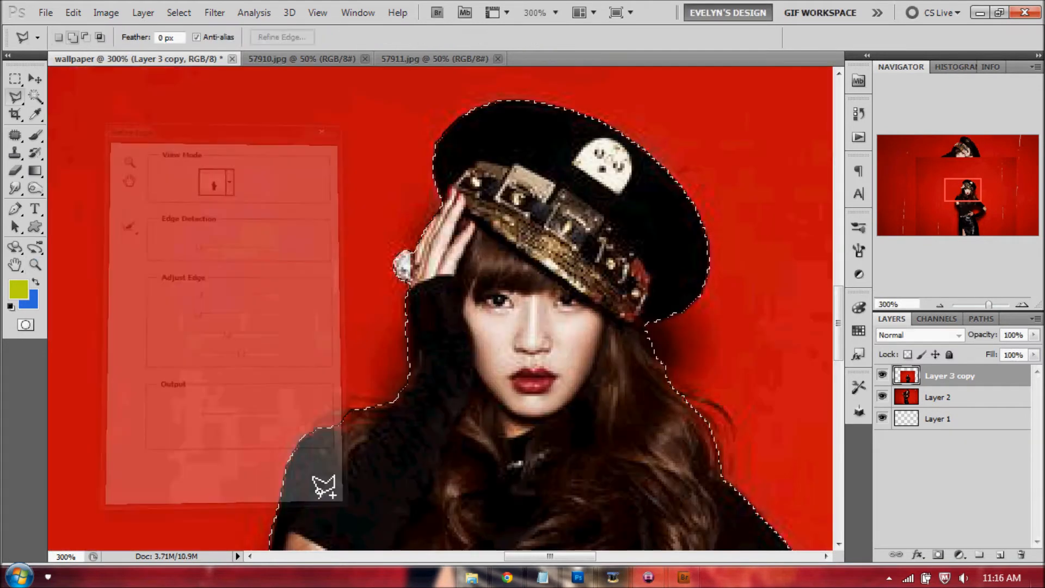
Add a layer mask to Layer 3 copy that hides the selected background around the woman.
{"action": "left_click", "coordinate": [105, 12]}
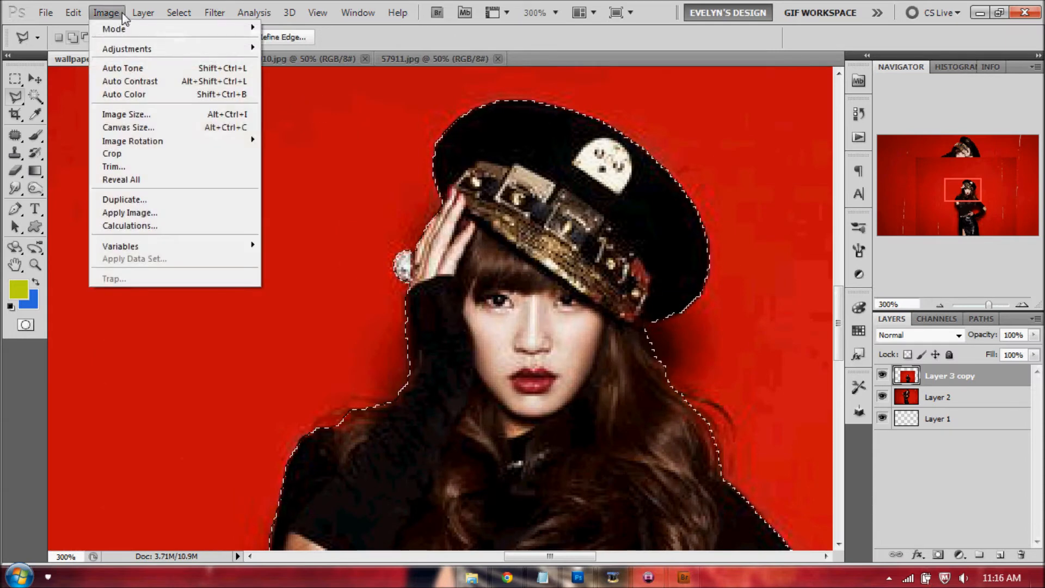
{"action": "left_click", "coordinate": [942, 303]}
{"action": "left_click", "coordinate": [942, 303]}
{"action": "left_click", "coordinate": [942, 305]}
{"action": "left_click", "coordinate": [941, 304]}
{"action": "left_click", "coordinate": [941, 305]}
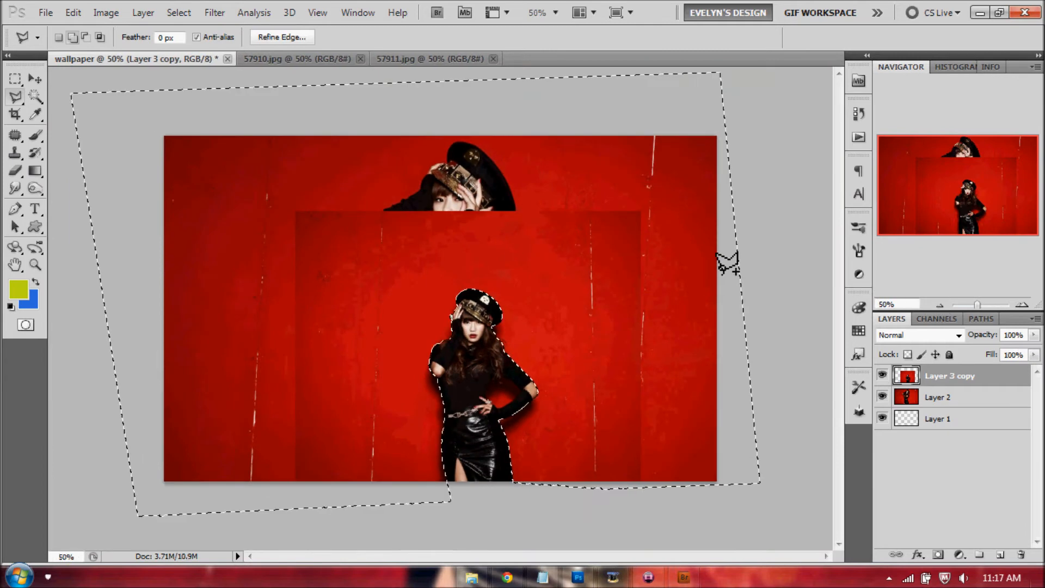
{"action": "left_click", "coordinate": [143, 12]}
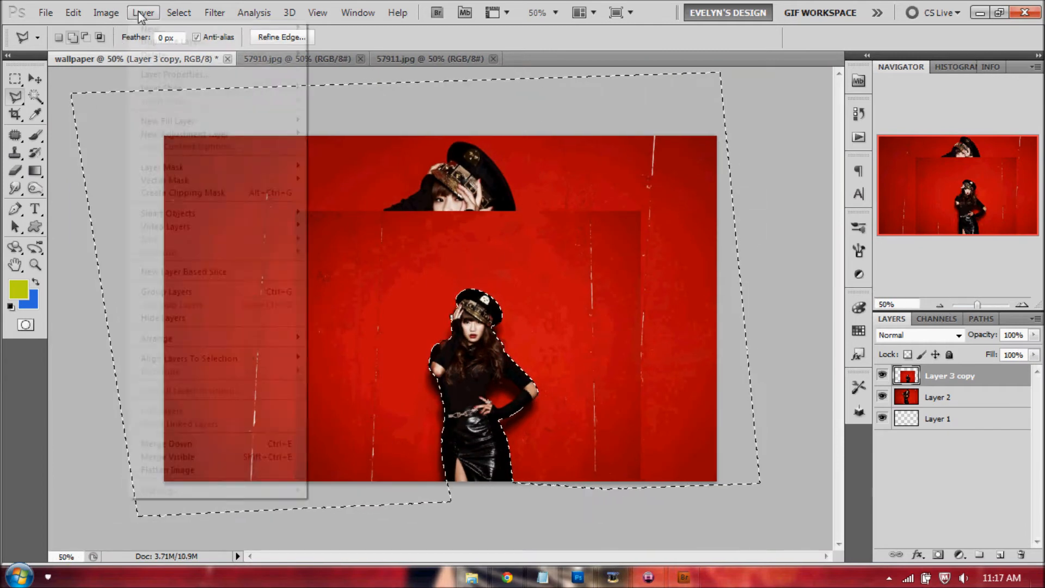
{"action": "mouse_move", "coordinate": [156, 172]}
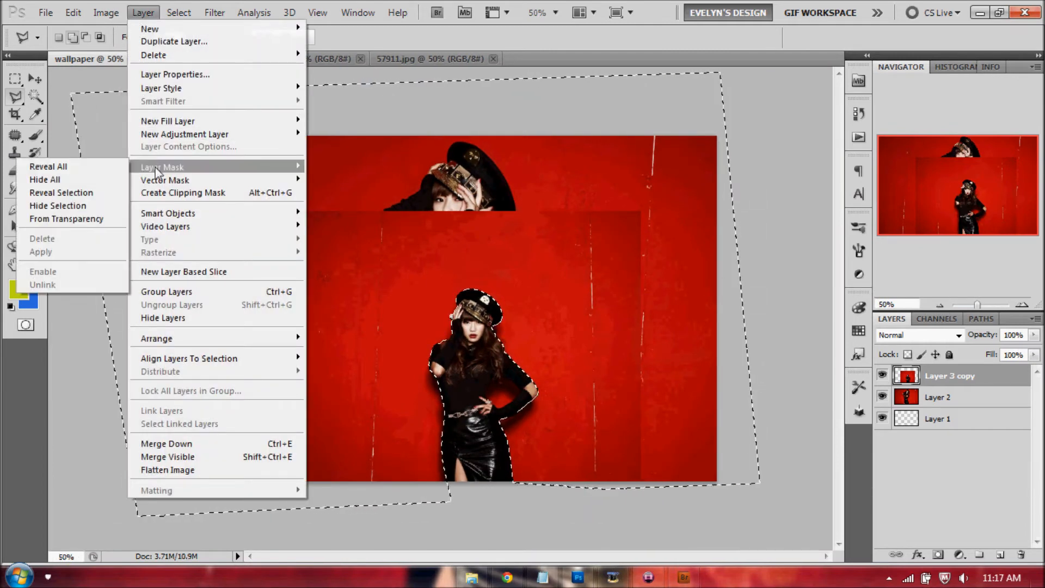
{"action": "left_click", "coordinate": [71, 194]}
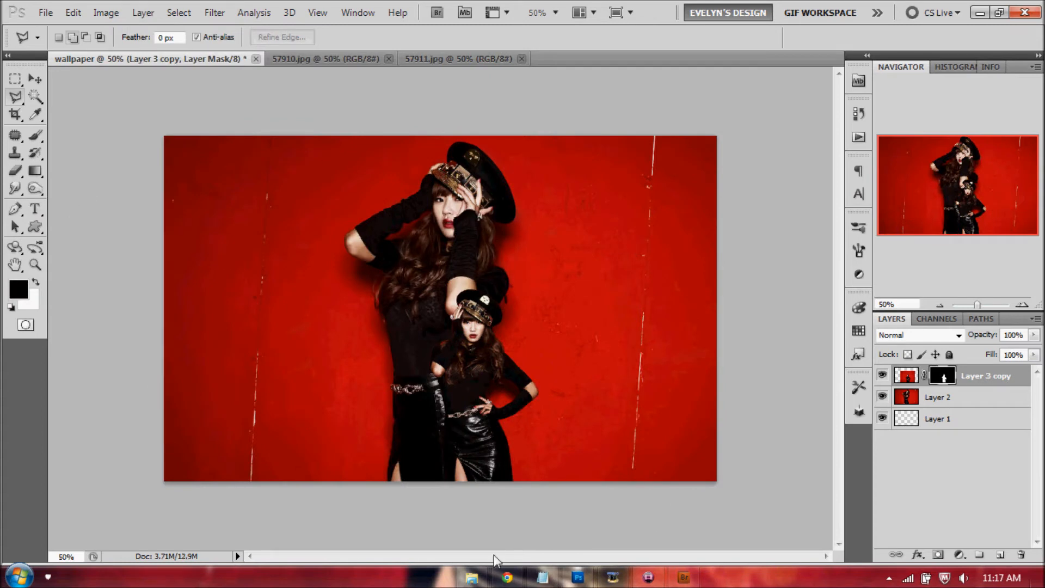
Outline the red fringe beside the small figure's raised arm and shoulder with the Polygonal Lasso, clear it on the layer mask and deselect.
{"action": "left_click", "coordinate": [34, 265]}
{"action": "left_click", "coordinate": [463, 371]}
{"action": "left_click", "coordinate": [459, 371]}
{"action": "left_click", "coordinate": [460, 371]}
{"action": "left_click", "coordinate": [460, 371]}
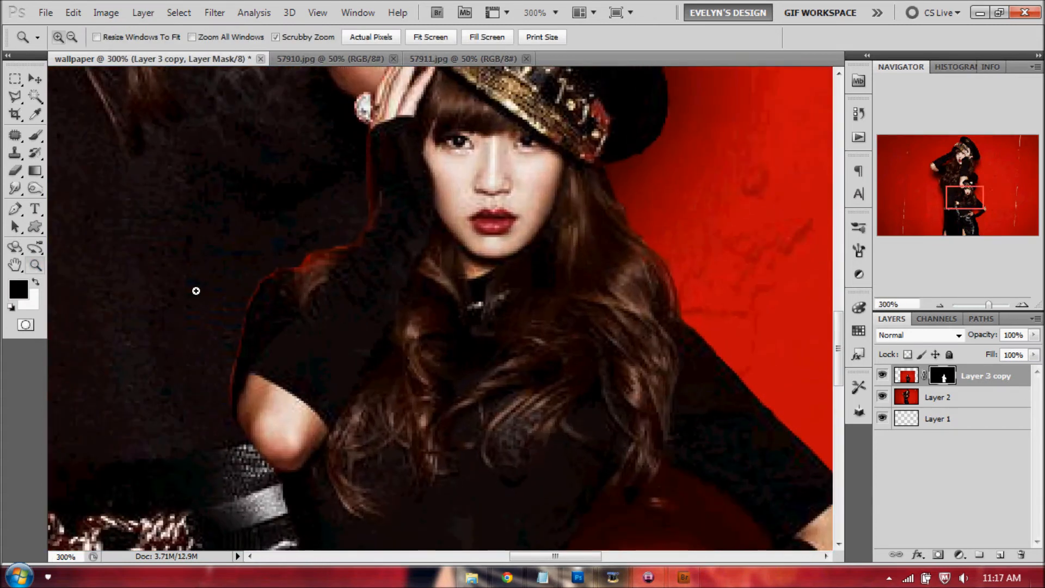
{"action": "left_click", "coordinate": [14, 96]}
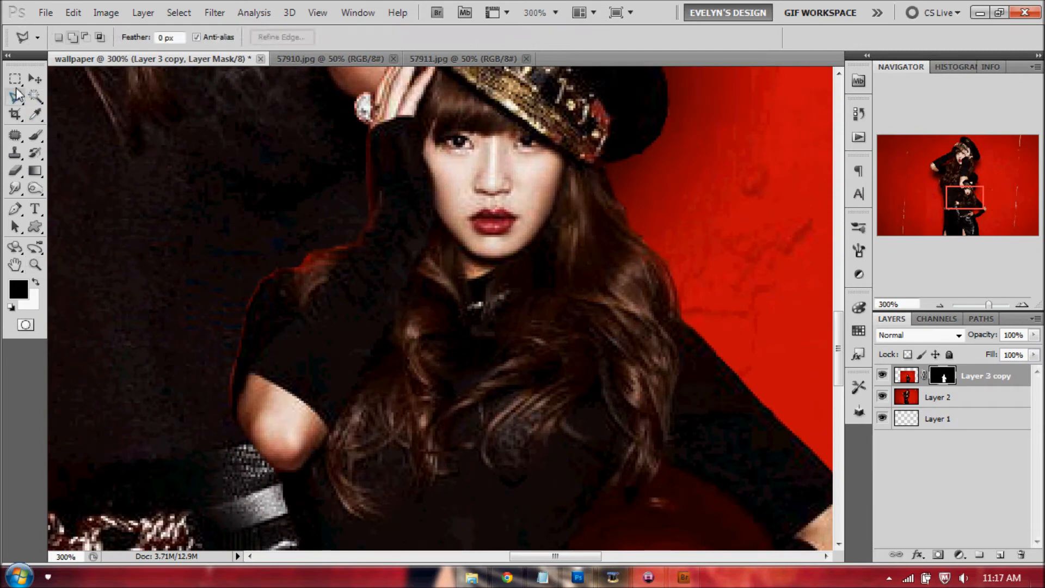
{"action": "left_click", "coordinate": [373, 141]}
{"action": "left_click", "coordinate": [372, 190]}
{"action": "left_click", "coordinate": [367, 228]}
{"action": "left_click", "coordinate": [357, 243]}
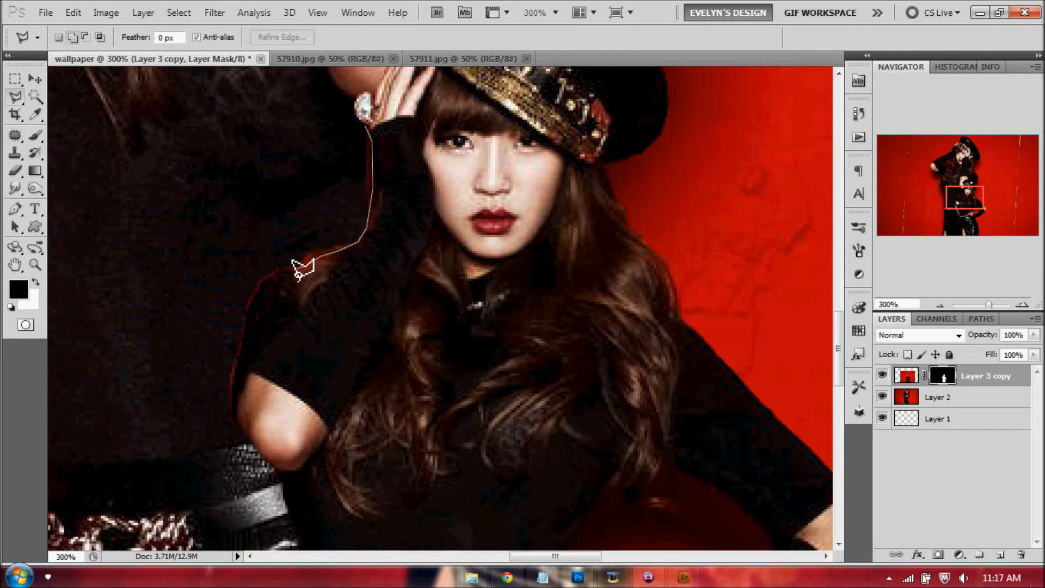
{"action": "left_click", "coordinate": [268, 275]}
{"action": "left_click", "coordinate": [245, 316]}
{"action": "left_click", "coordinate": [230, 394]}
{"action": "left_click", "coordinate": [229, 404]}
{"action": "left_click", "coordinate": [218, 417]}
{"action": "left_click", "coordinate": [180, 315]}
{"action": "left_click", "coordinate": [219, 204]}
{"action": "double_click", "coordinate": [255, 157]}
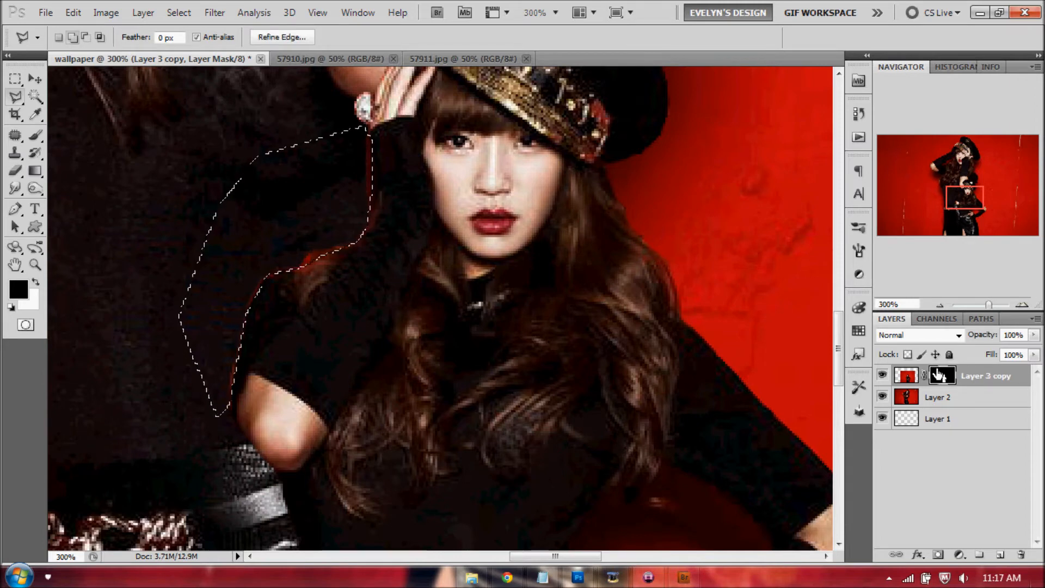
{"action": "key", "text": "x"}
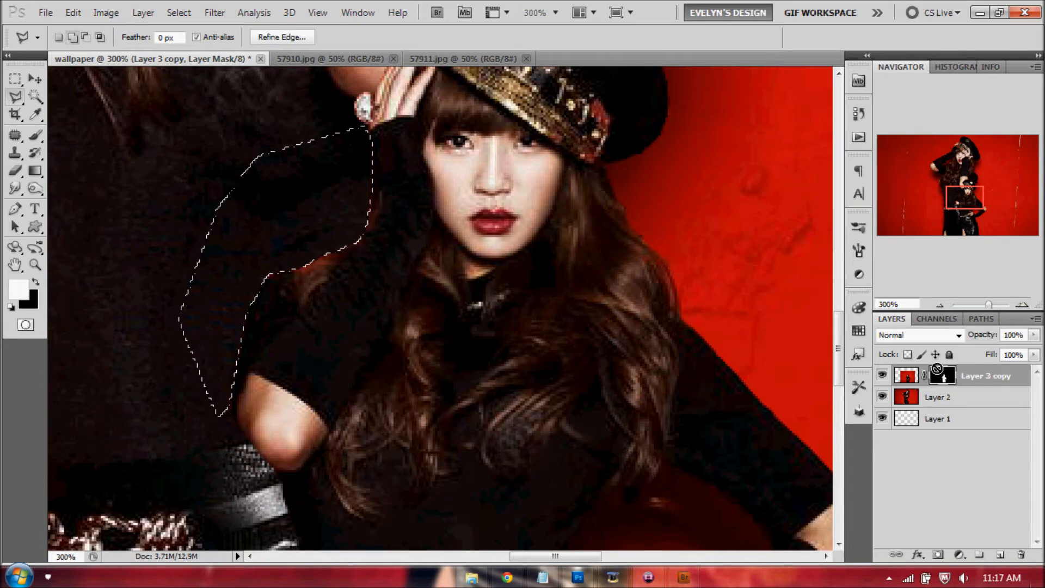
{"action": "key", "text": "ctrl+d"}
Set Layer 3 copy's blend mode to Lighten and move the small figure slightly left and down over the larger woman's skirt.
{"action": "left_click", "coordinate": [958, 334]}
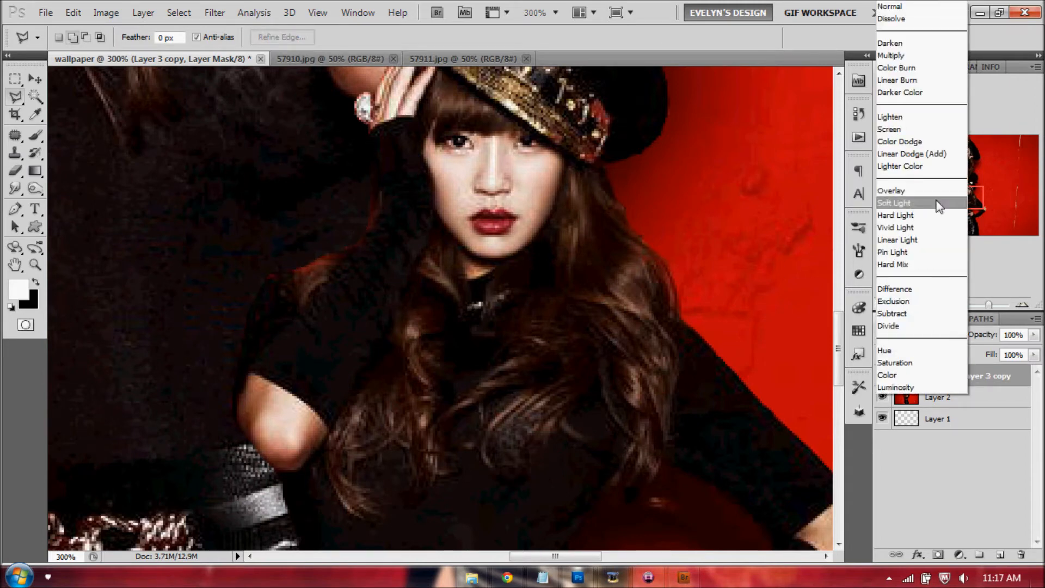
{"action": "left_click", "coordinate": [925, 112]}
{"action": "key", "text": "v"}
{"action": "left_click_drag", "start_coordinate": [367, 249], "coordinate": [315, 276]}
{"action": "scroll", "coordinate": [316, 276], "scroll_direction": "down", "scroll_amount": 10}
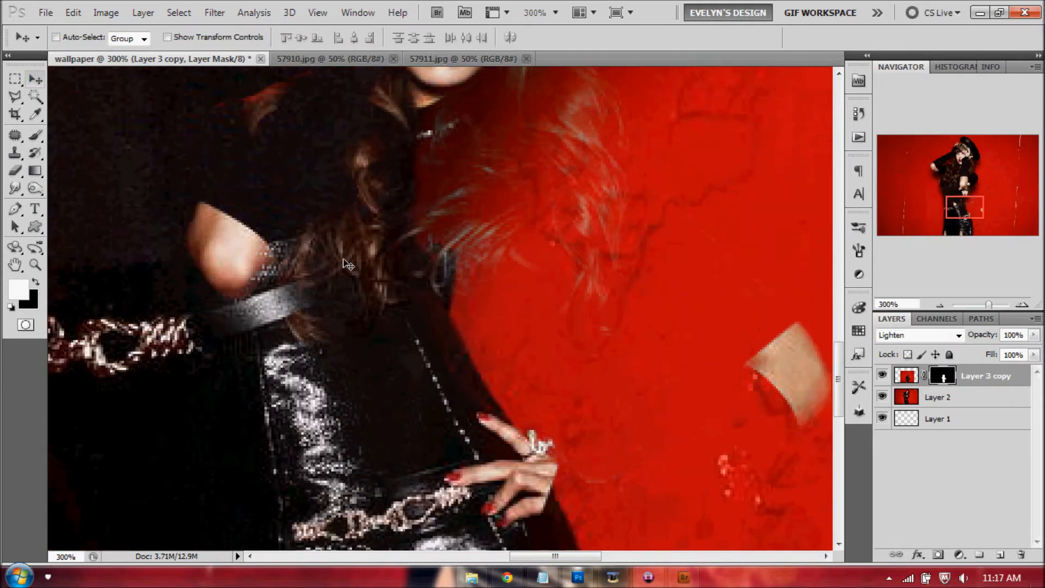
{"action": "scroll", "coordinate": [351, 256], "scroll_direction": "up", "scroll_amount": 10}
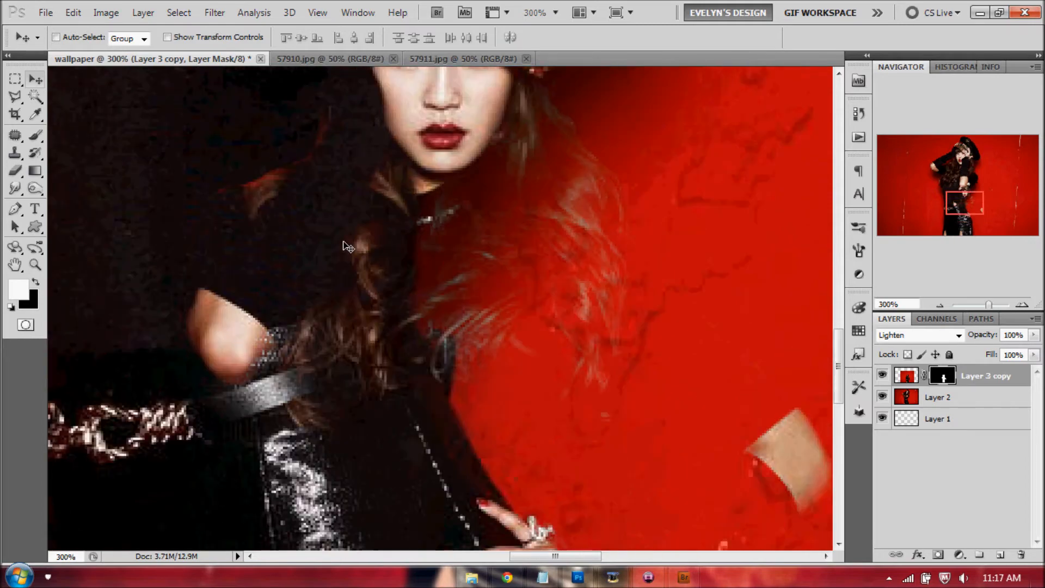
{"action": "left_click", "coordinate": [937, 305]}
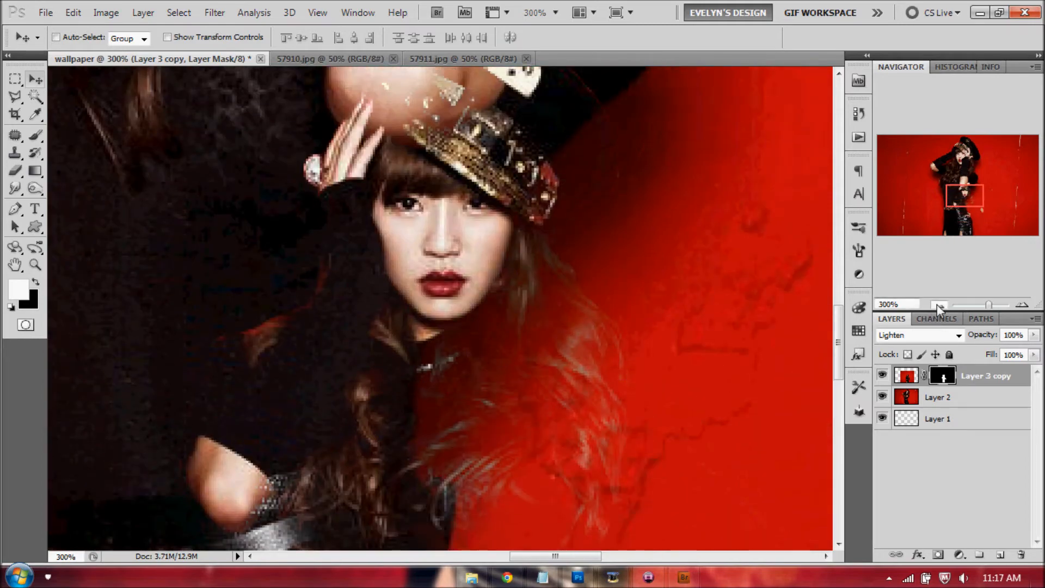
{"action": "left_click", "coordinate": [937, 305]}
{"action": "left_click", "coordinate": [937, 305]}
{"action": "left_click_drag", "start_coordinate": [492, 433], "coordinate": [475, 441]}
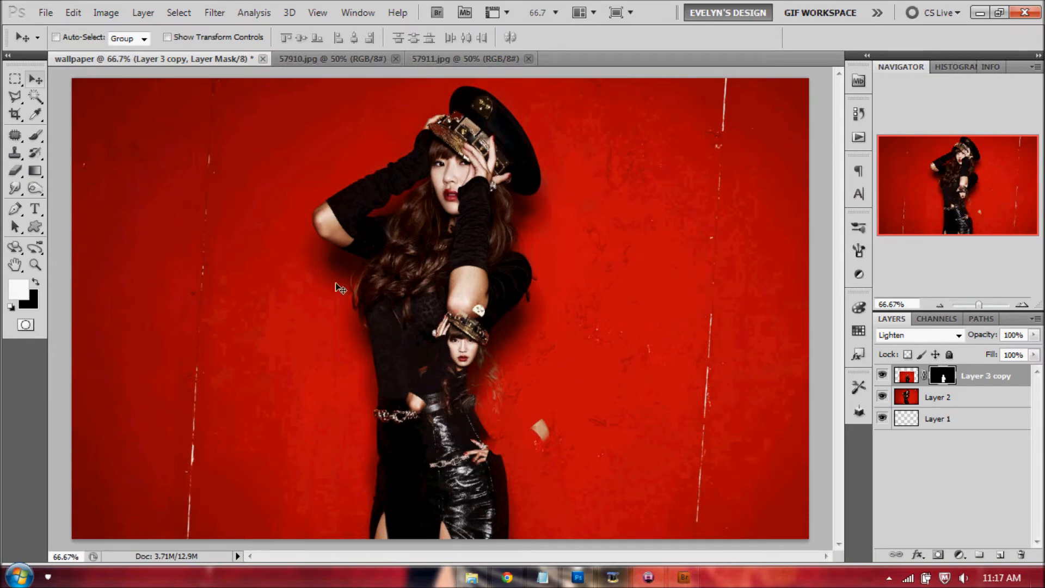
Paint black on Layer 3 copy's mask with a soft 45 px brush to remove the leftover red edges around the sleeve, shoulder and hat.
{"action": "left_click", "coordinate": [36, 265]}
{"action": "left_click", "coordinate": [475, 381]}
{"action": "left_click", "coordinate": [472, 378]}
{"action": "left_click", "coordinate": [439, 370]}
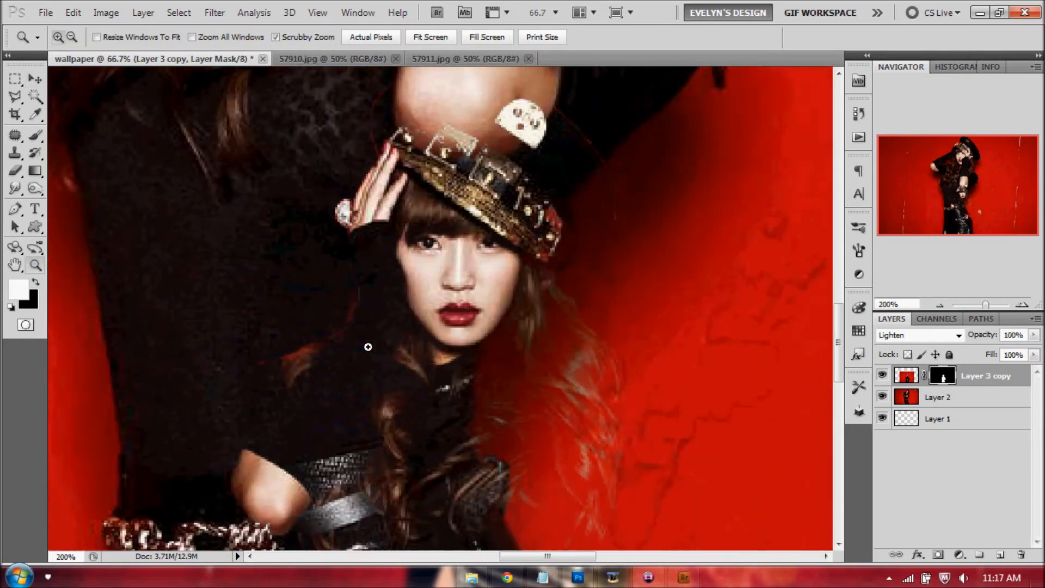
{"action": "left_click", "coordinate": [364, 339]}
{"action": "left_click", "coordinate": [35, 135]}
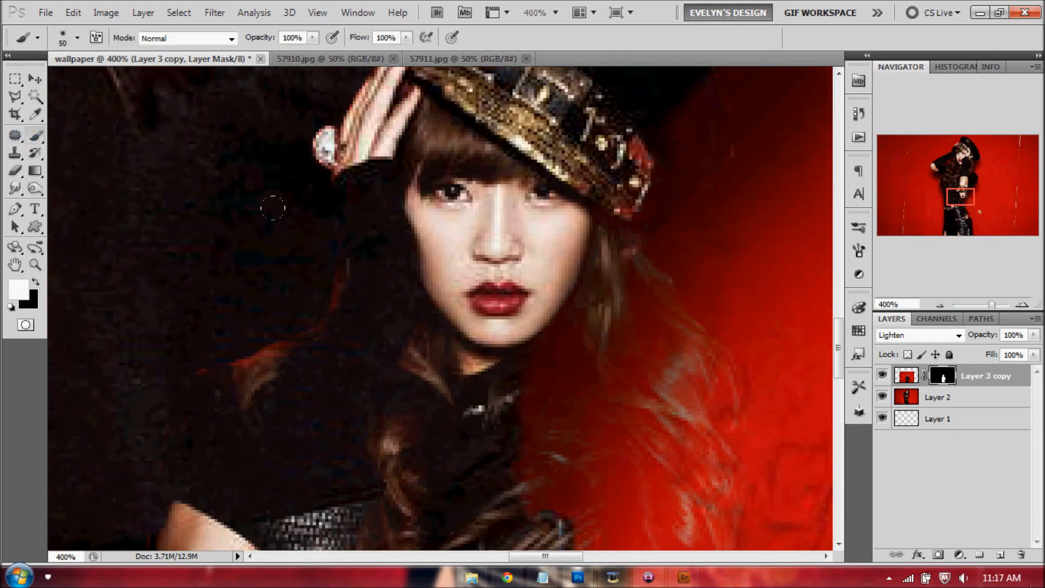
{"action": "key", "text": "x"}
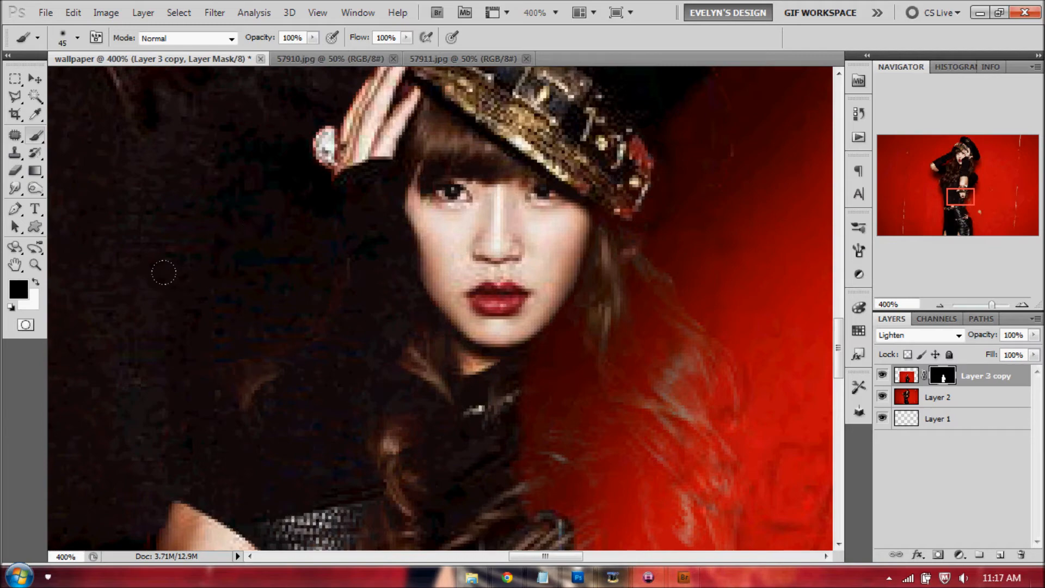
{"action": "left_click_drag", "start_coordinate": [257, 221], "coordinate": [245, 366]}
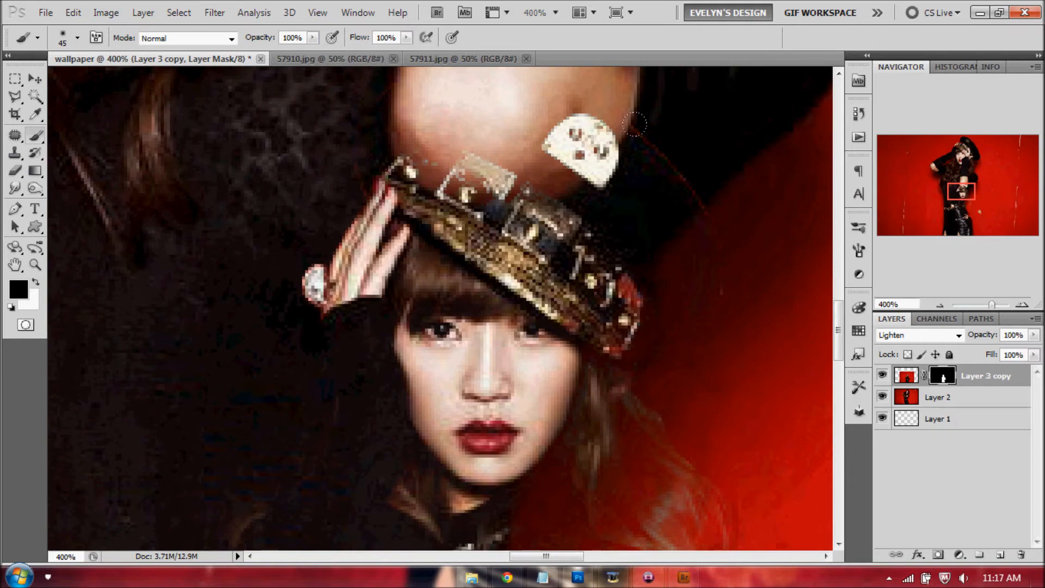
{"action": "left_click_drag", "start_coordinate": [634, 124], "coordinate": [668, 158]}
{"action": "left_click_drag", "start_coordinate": [633, 233], "coordinate": [639, 373]}
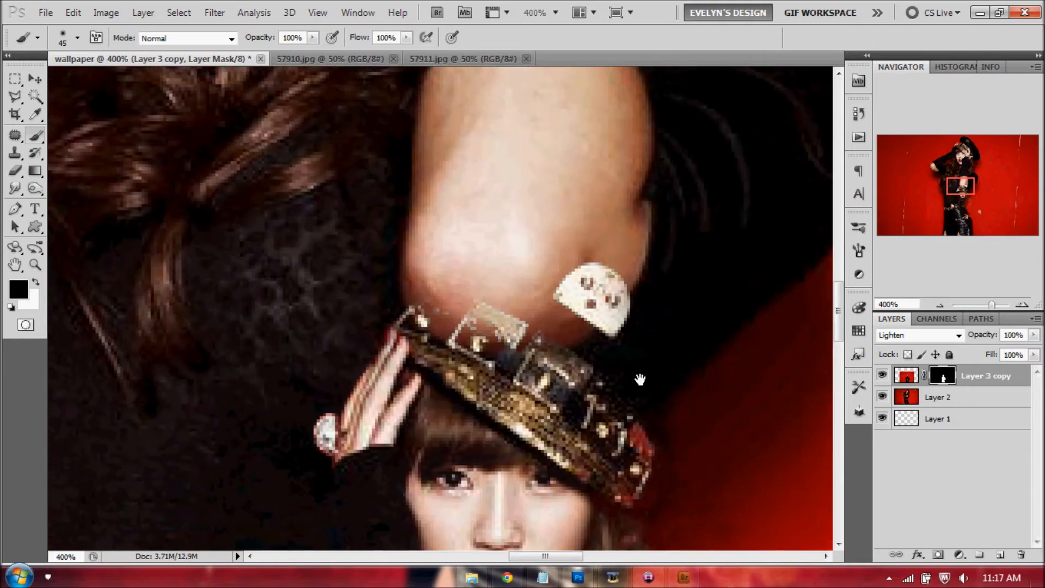
{"action": "left_click", "coordinate": [937, 305]}
{"action": "left_click", "coordinate": [936, 304]}
{"action": "left_click", "coordinate": [932, 303]}
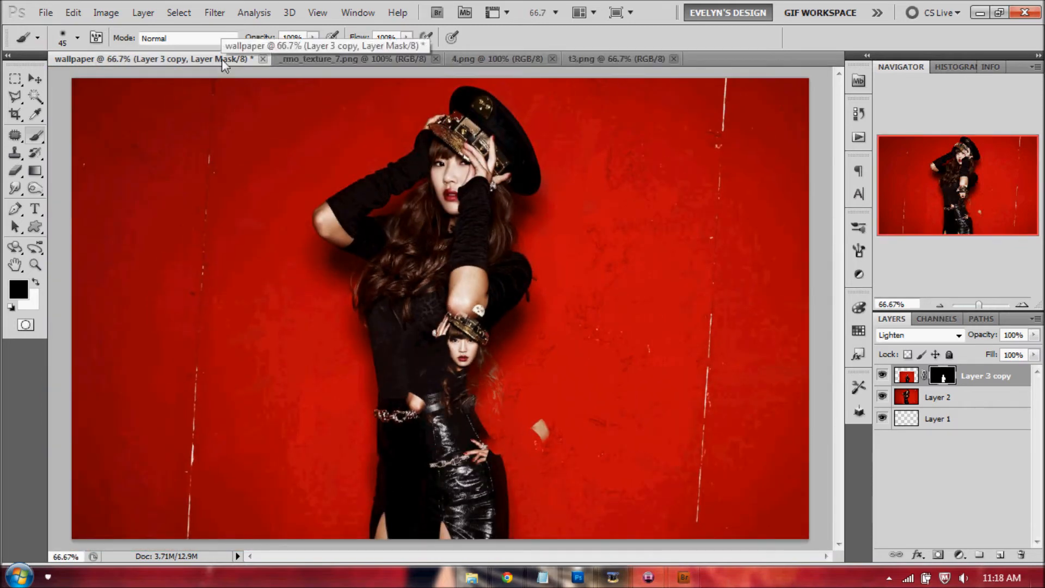
Look through the open texture images and copy the rose texture 4.png into the wallpaper, placing it over the lower left and centre.
{"action": "left_click_drag", "start_coordinate": [221, 58], "coordinate": [416, 54]}
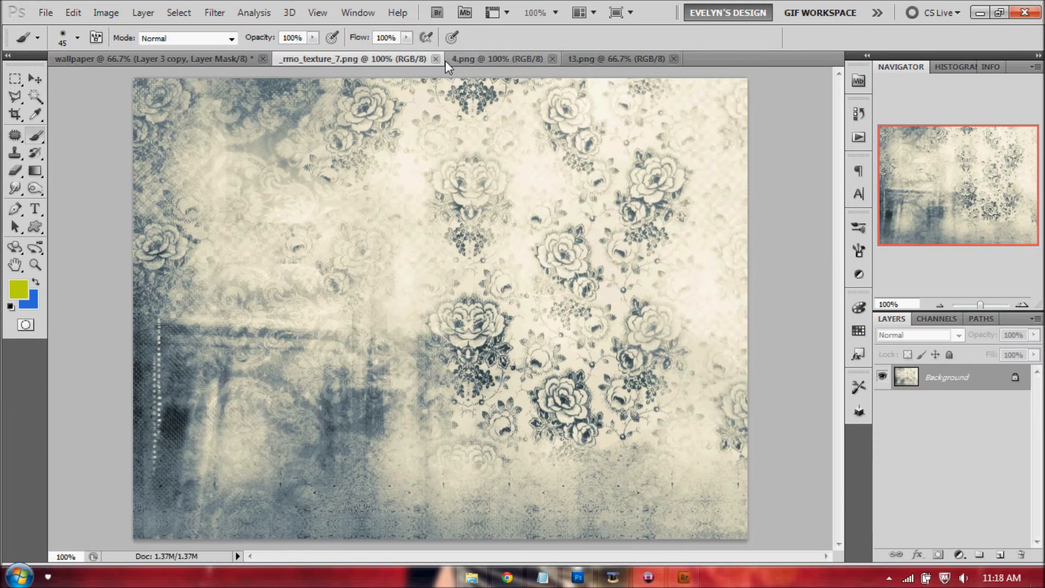
{"action": "left_click", "coordinate": [476, 60]}
{"action": "left_click", "coordinate": [582, 61]}
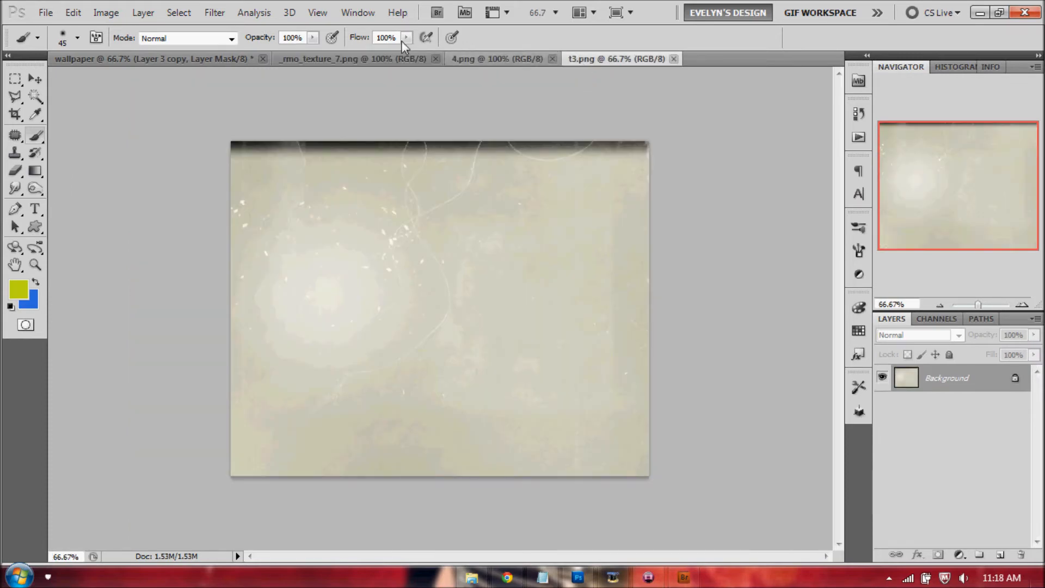
{"action": "left_click", "coordinate": [35, 79]}
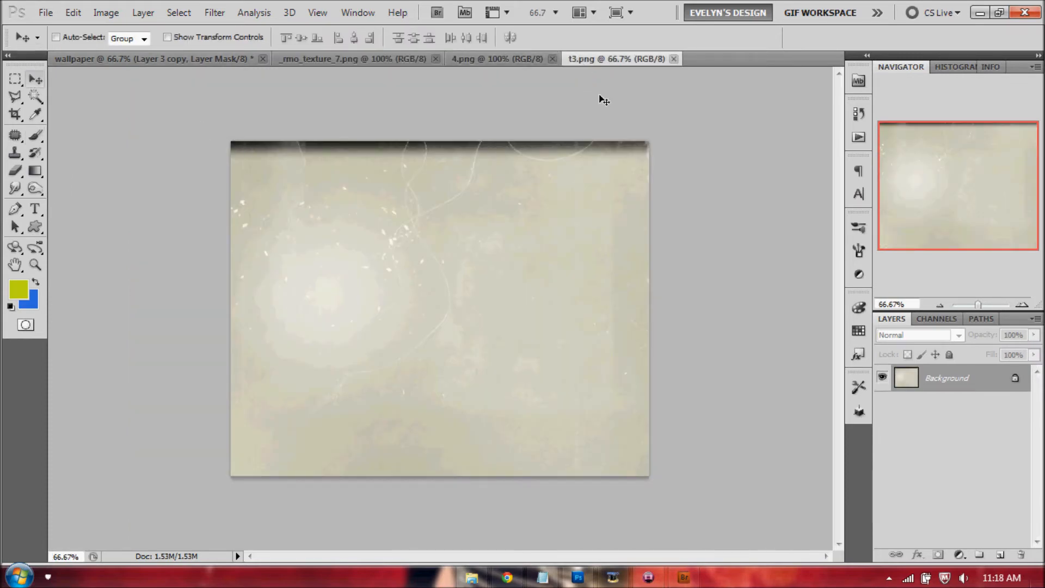
{"action": "left_click", "coordinate": [498, 59]}
{"action": "left_click_drag", "start_coordinate": [203, 60], "coordinate": [512, 452]}
{"action": "left_click_drag", "start_coordinate": [472, 373], "coordinate": [545, 490]}
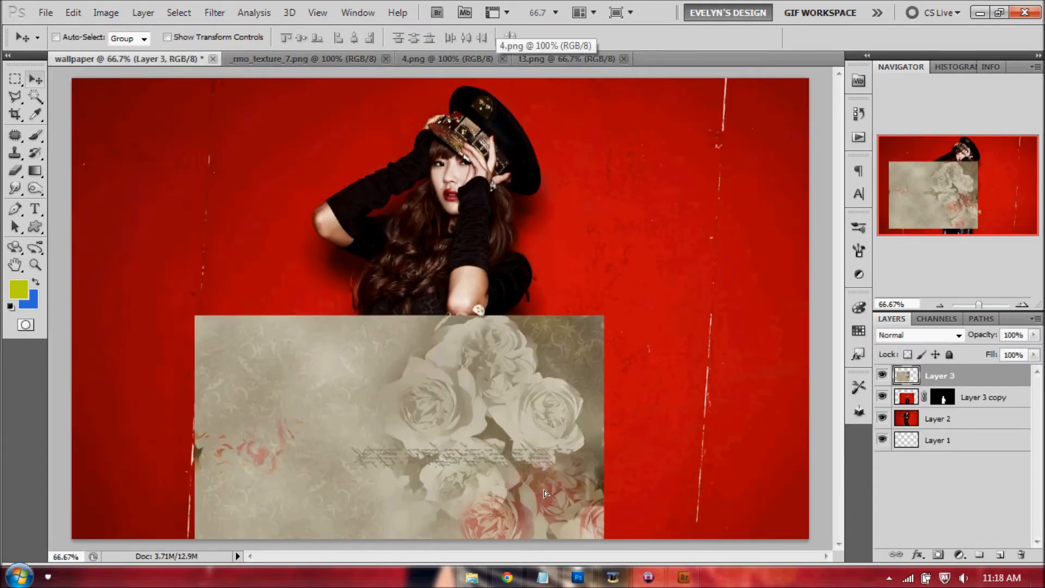
Rotate the rose texture about 23° clockwise, set its blend mode to Overlay and shift it slightly down and right.
{"action": "key", "text": "ctrl+t"}
{"action": "left_click_drag", "start_coordinate": [563, 232], "coordinate": [628, 307]}
{"action": "left_click", "coordinate": [919, 335]}
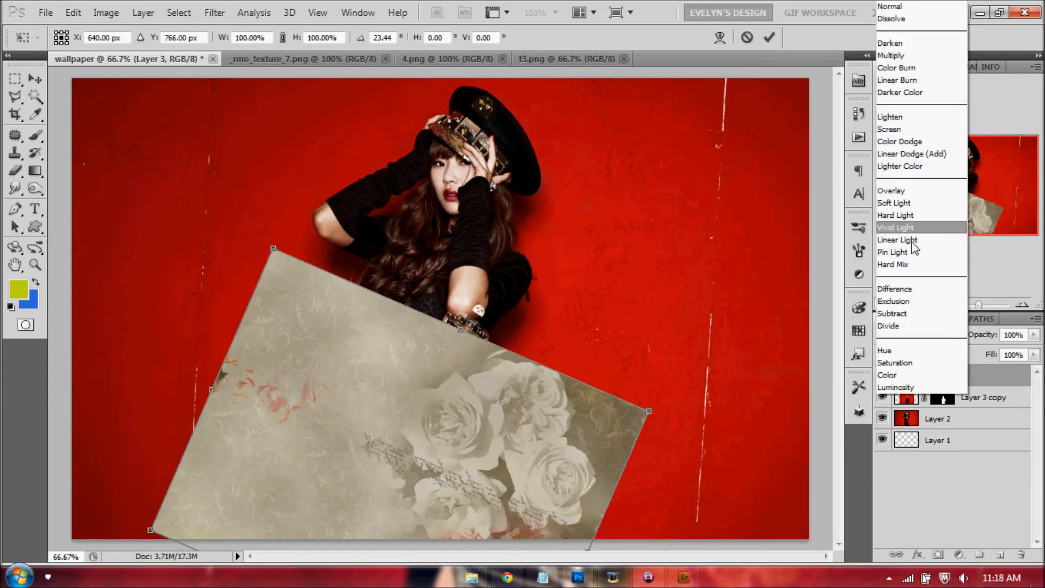
{"action": "left_click", "coordinate": [892, 190]}
{"action": "left_click_drag", "start_coordinate": [556, 480], "coordinate": [585, 494]}
{"action": "left_click", "coordinate": [769, 37]}
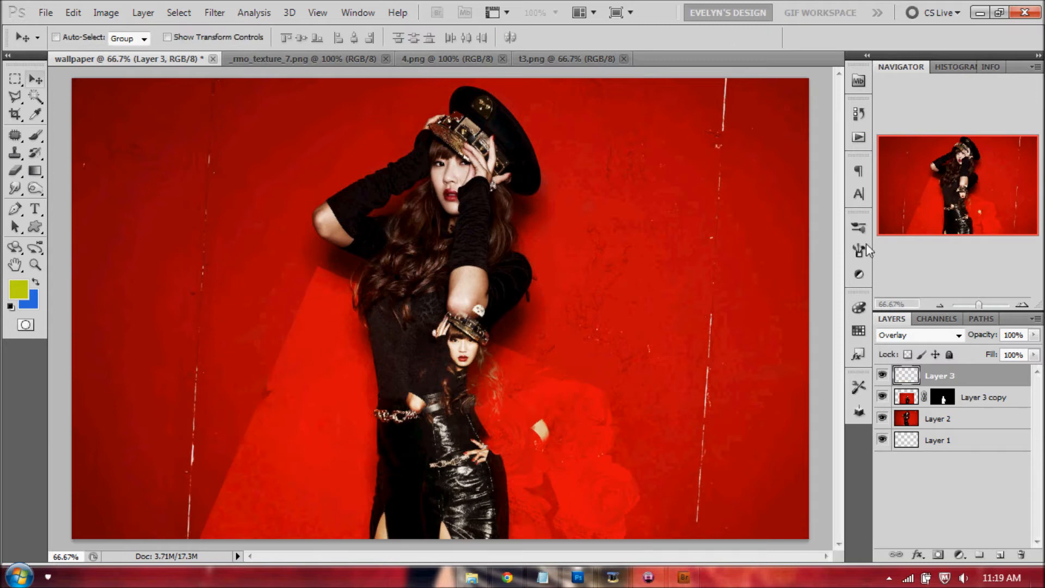
Try other blend modes on the rose texture, including Color Burn, Darker Color and Linear Dodge (Add), and return it to Overlay.
{"action": "left_click", "coordinate": [902, 338]}
{"action": "left_click", "coordinate": [911, 68]}
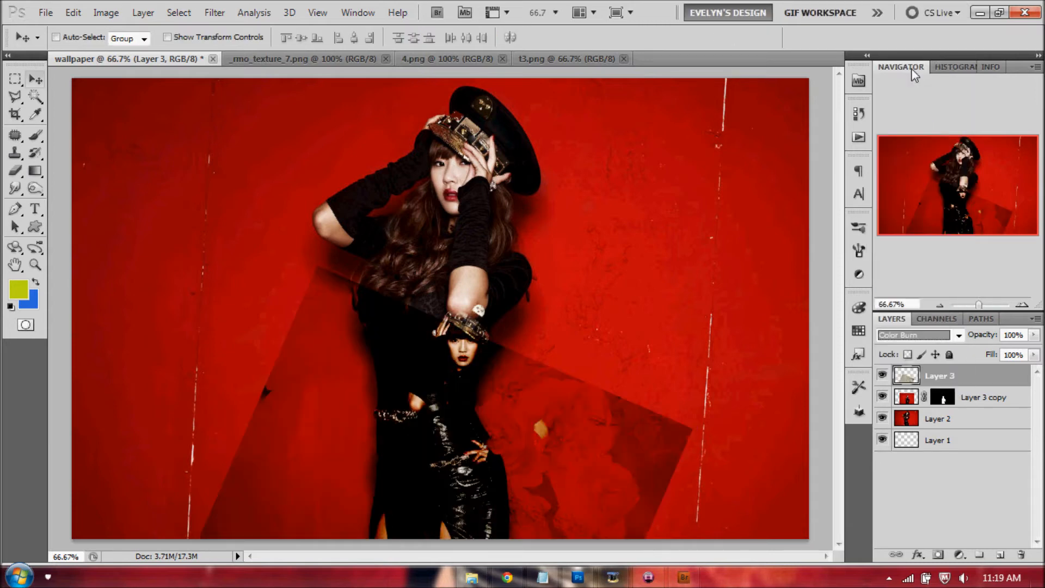
{"action": "key", "text": "Down"}
{"action": "key", "text": "Down"}
{"action": "key", "text": "Down"}
{"action": "key", "text": "Down"}
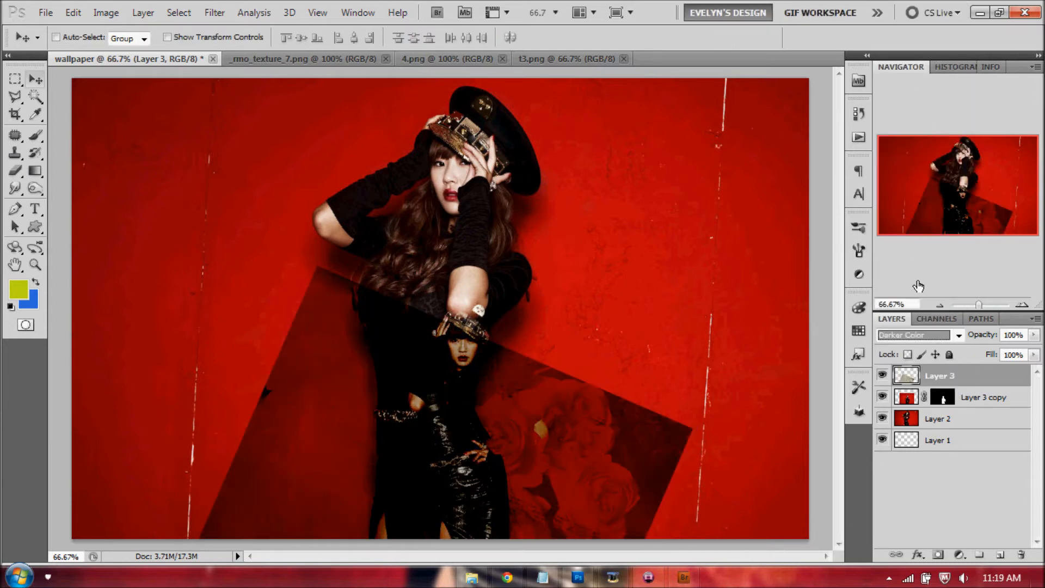
{"action": "key", "text": "Down"}
{"action": "key", "text": "Down"}
{"action": "key", "text": "Down"}
{"action": "key", "text": "Down"}
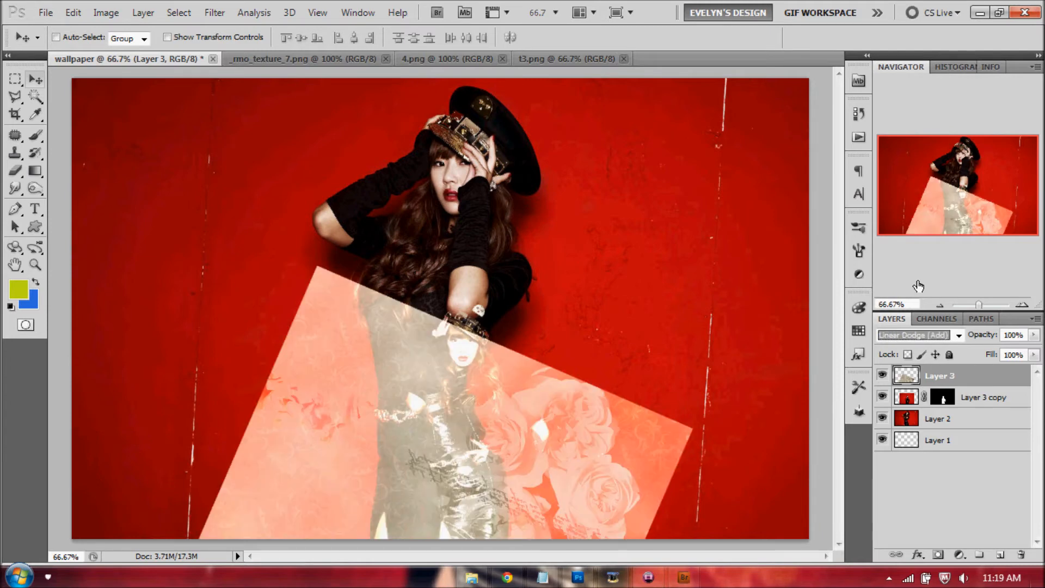
{"action": "key", "text": "Down"}
{"action": "key", "text": "Up"}
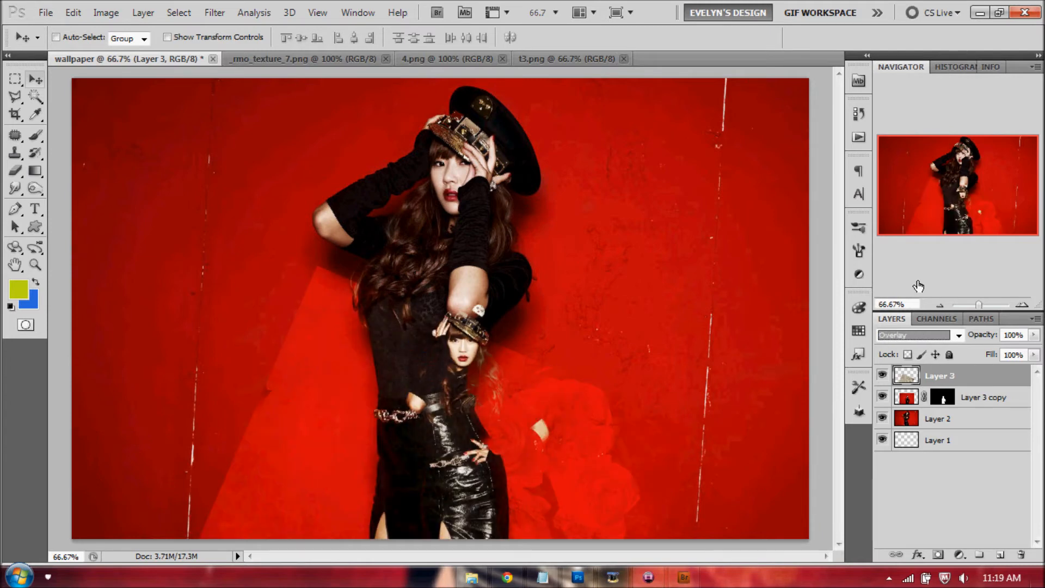
Add a mask to the rose texture layer and paint black with a large soft 600–700 px brush to fade its hard edges.
{"action": "left_click", "coordinate": [937, 554]}
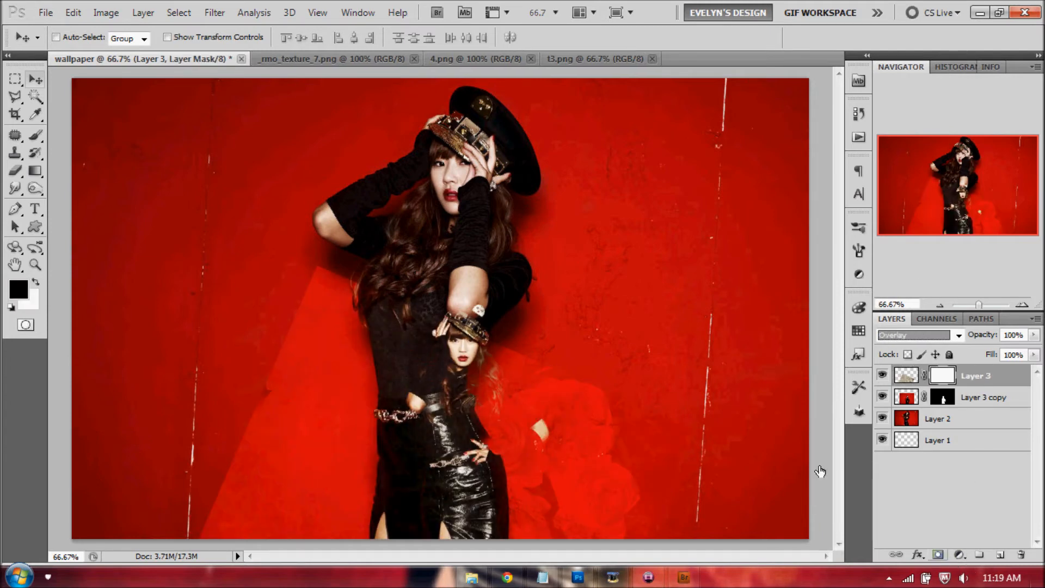
{"action": "left_click", "coordinate": [36, 134]}
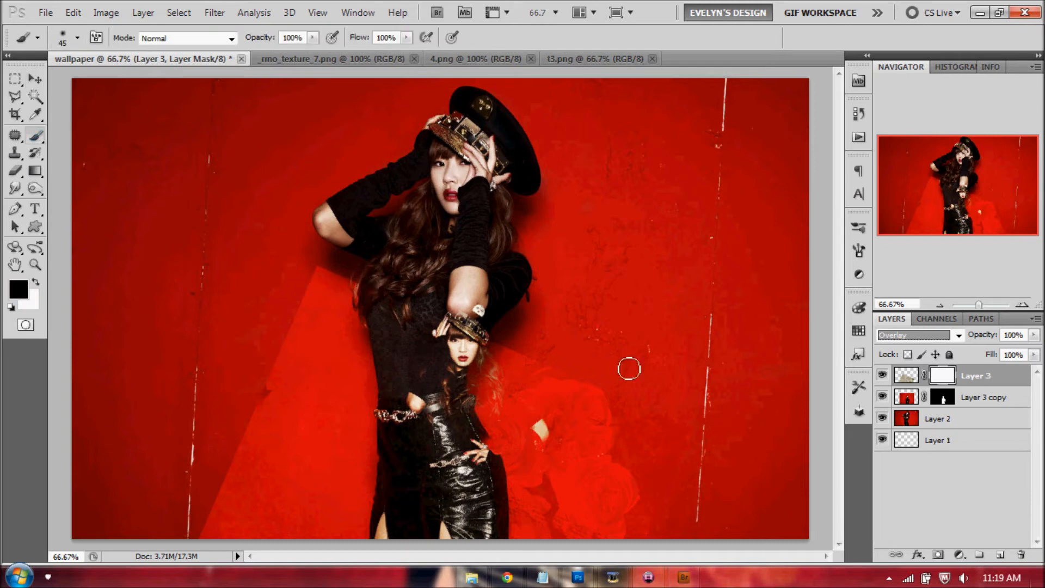
{"action": "key", "text": "bracketright"}
{"action": "key", "text": "bracketright"}
{"action": "key", "text": "bracketright"}
{"action": "key", "text": "bracketright"}
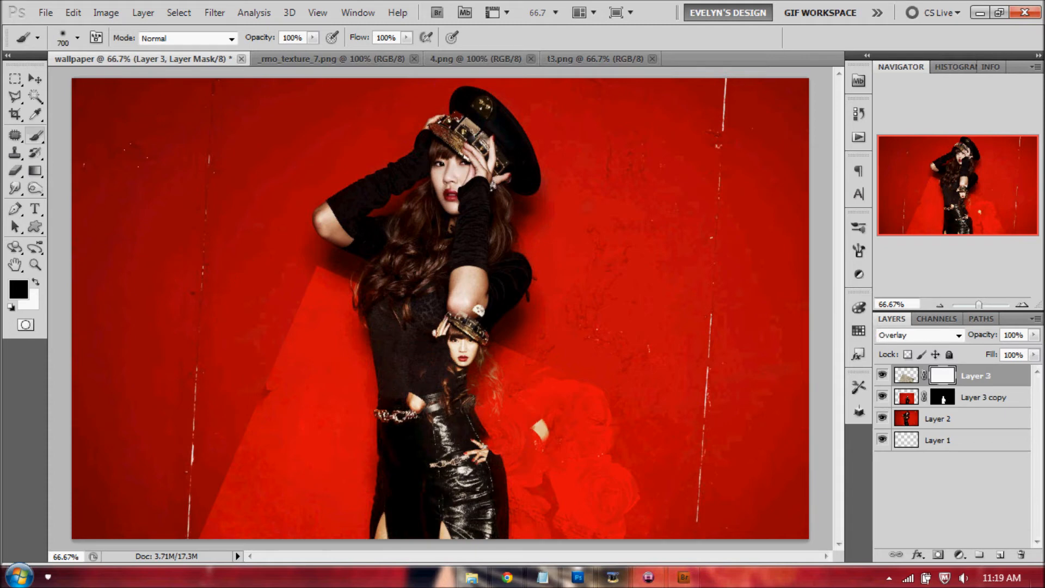
{"action": "left_click_drag", "start_coordinate": [293, 297], "coordinate": [296, 319]}
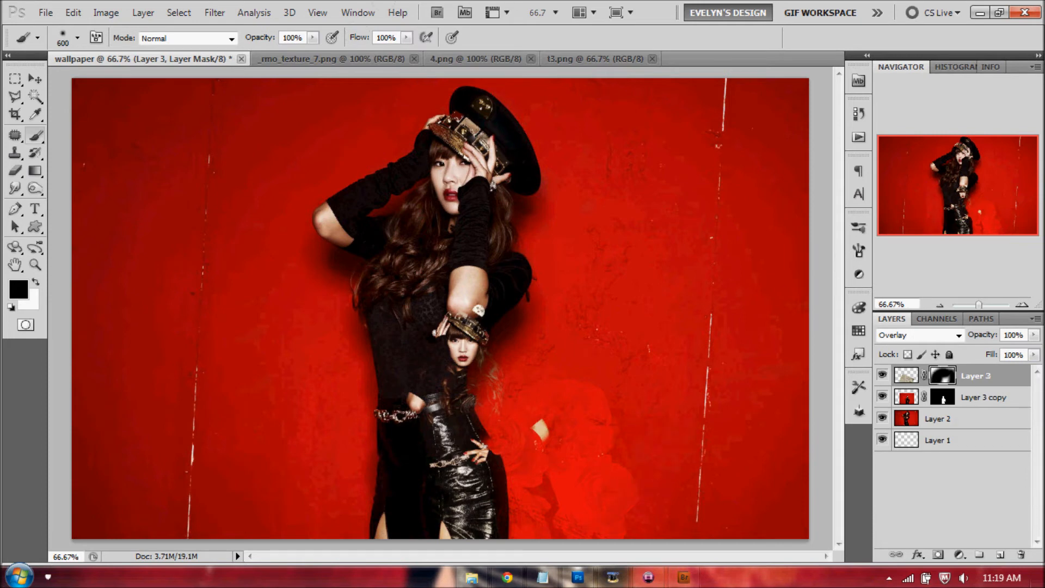
Copy the floral texture _rmo_texture_7.png into the wallpaper and scale it to 187% so it covers the whole canvas.
{"action": "left_click", "coordinate": [459, 60]}
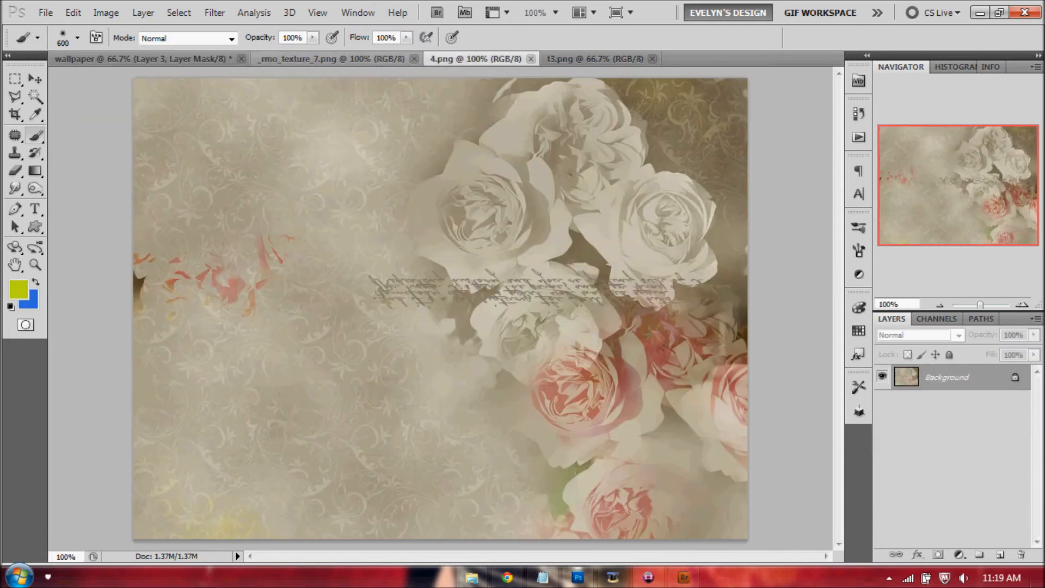
{"action": "left_click", "coordinate": [283, 55]}
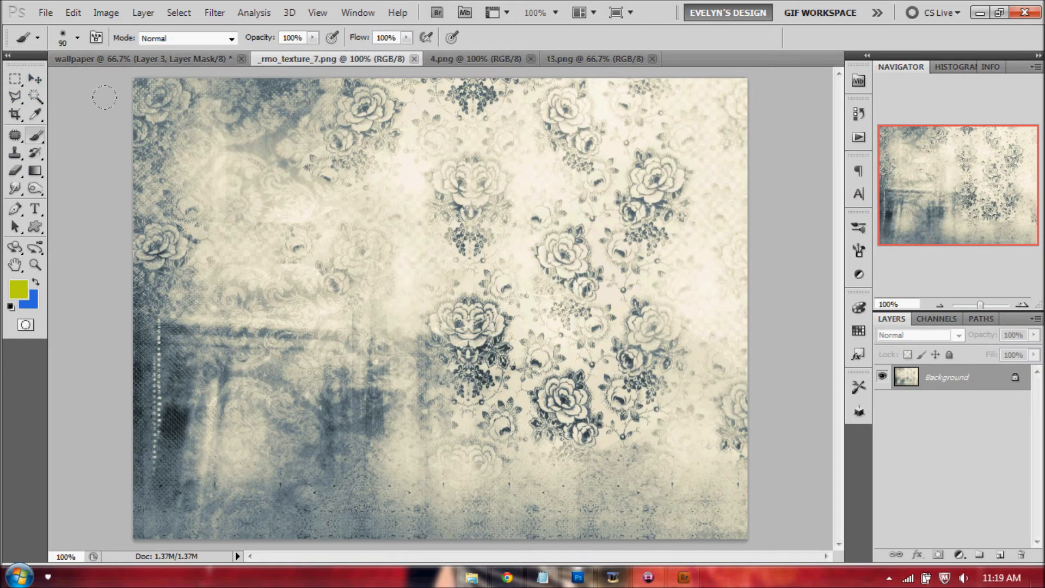
{"action": "left_click", "coordinate": [35, 80]}
{"action": "left_click_drag", "start_coordinate": [178, 52], "coordinate": [354, 257]}
{"action": "key", "text": "ctrl+t"}
{"action": "left_click_drag", "start_coordinate": [472, 372], "coordinate": [828, 369]}
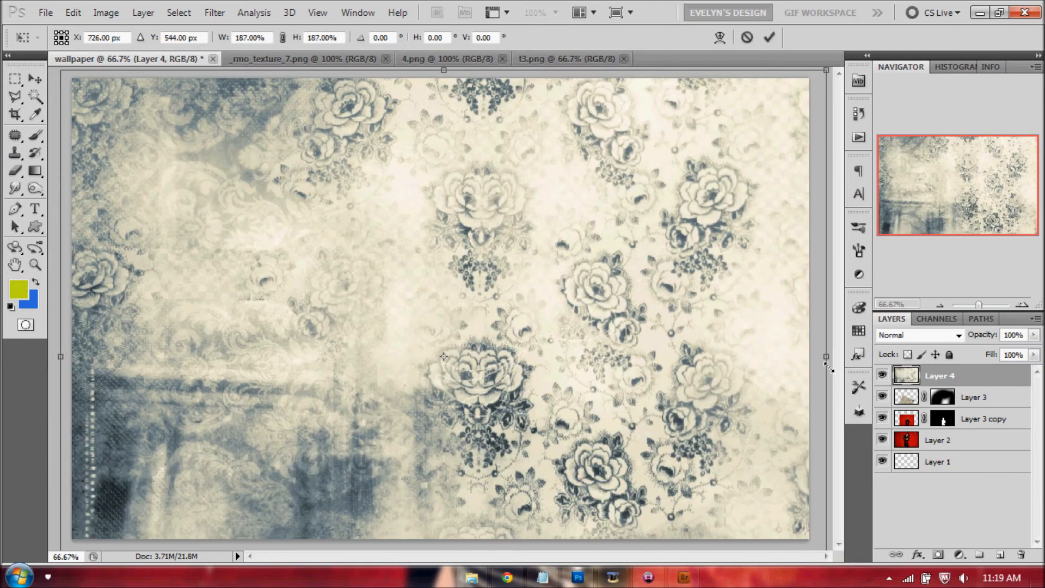
{"action": "left_click", "coordinate": [768, 37]}
Set the floral texture layer to Soft Light and mask it off the larger woman's face and body with a soft black 175 px brush.
{"action": "left_click", "coordinate": [928, 335]}
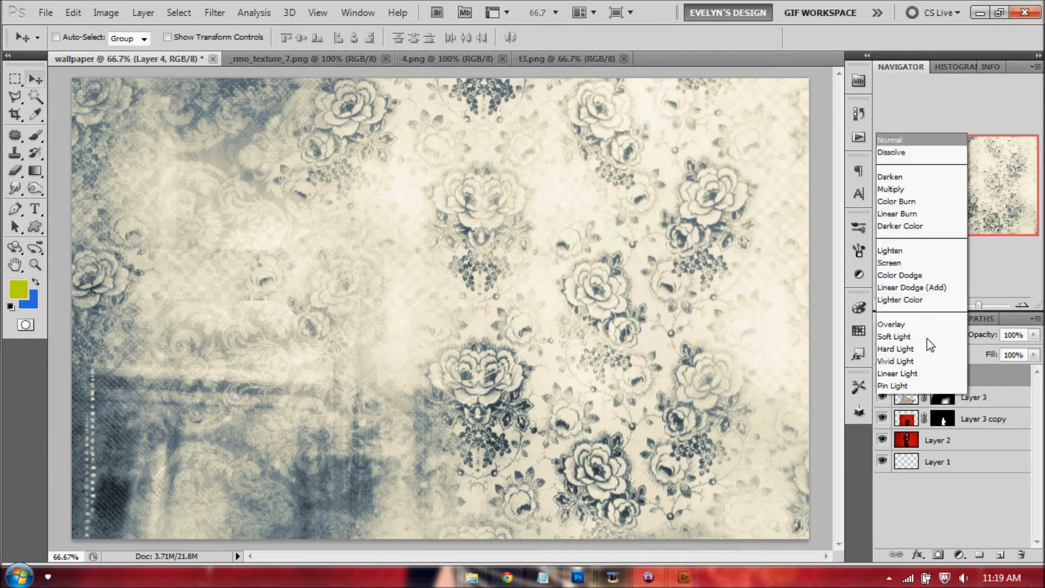
{"action": "left_click", "coordinate": [923, 201]}
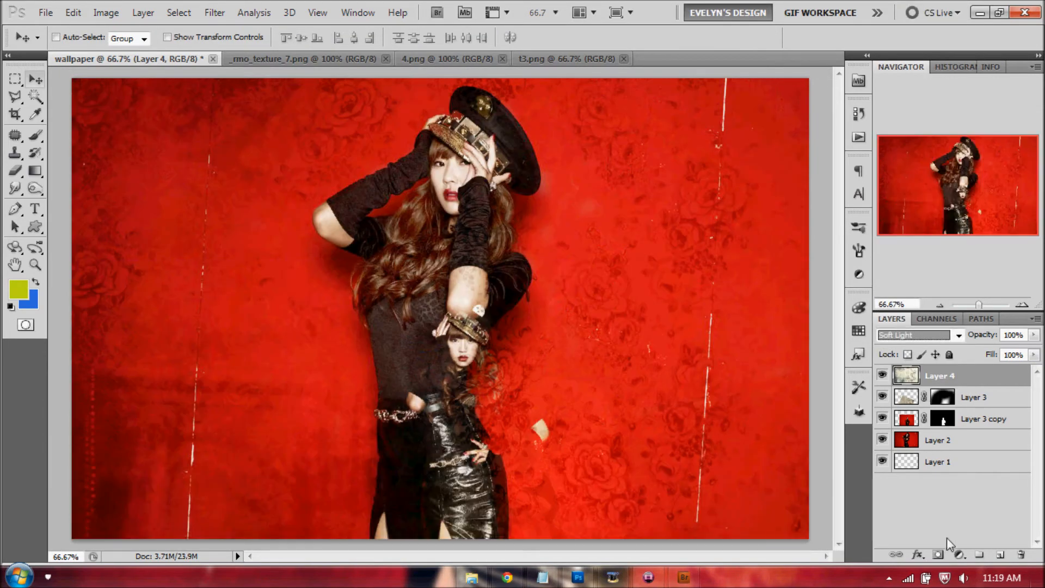
{"action": "left_click", "coordinate": [938, 554]}
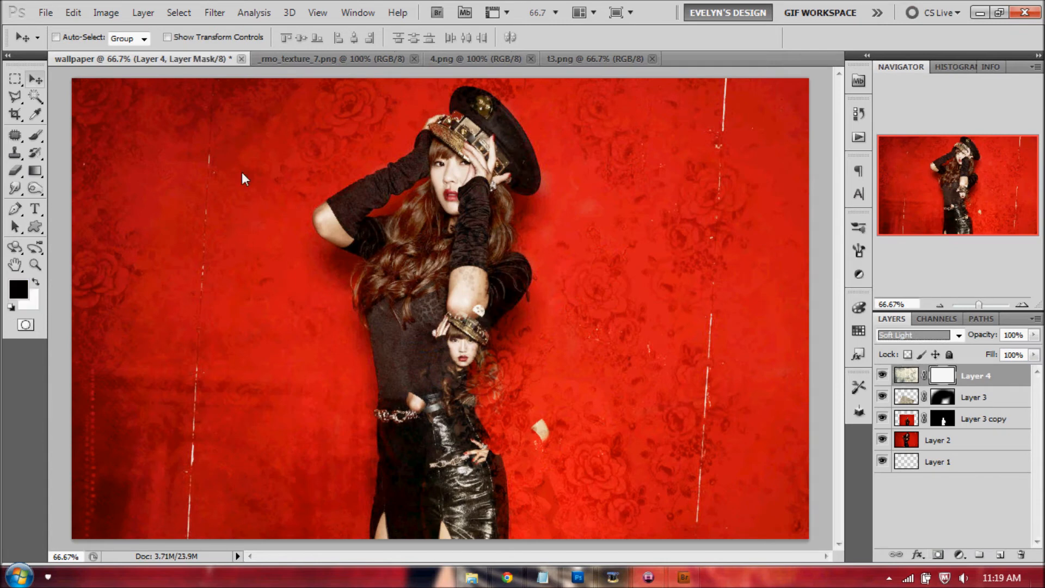
{"action": "left_click", "coordinate": [36, 135]}
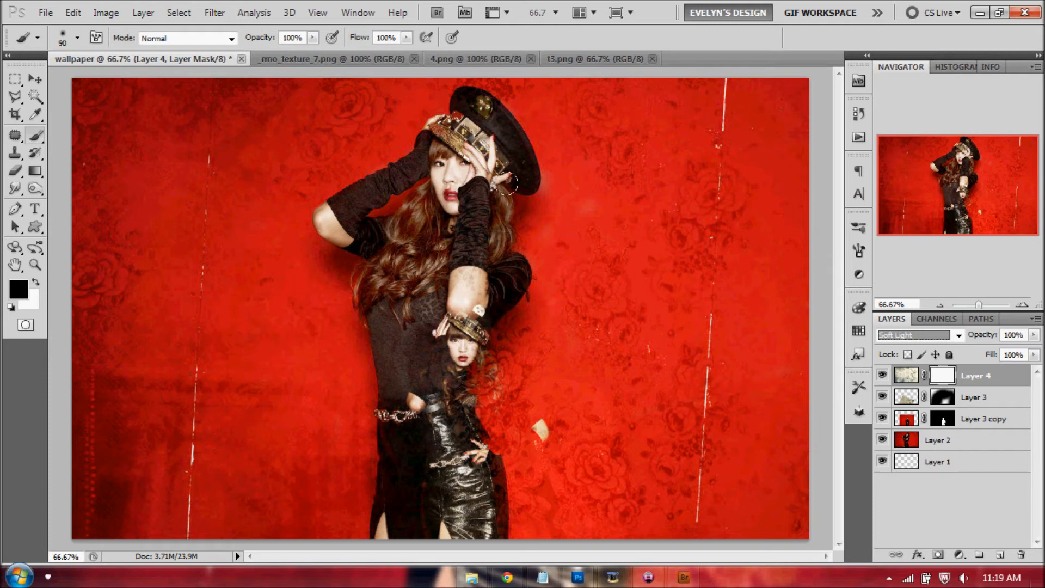
{"action": "key", "text": "bracketright"}
{"action": "mouse_move", "coordinate": [453, 166]}
{"action": "left_mouse_down"}
{"action": "mouse_move", "coordinate": [474, 247]}
{"action": "mouse_move", "coordinate": [493, 209]}
{"action": "mouse_move", "coordinate": [402, 262]}
{"action": "mouse_move", "coordinate": [394, 159]}
{"action": "mouse_move", "coordinate": [392, 297]}
{"action": "mouse_move", "coordinate": [438, 381]}
{"action": "mouse_move", "coordinate": [411, 307]}
{"action": "mouse_move", "coordinate": [422, 485]}
{"action": "mouse_move", "coordinate": [436, 494]}
{"action": "mouse_move", "coordinate": [399, 514]}
{"action": "mouse_move", "coordinate": [403, 313]}
{"action": "left_mouse_up"}
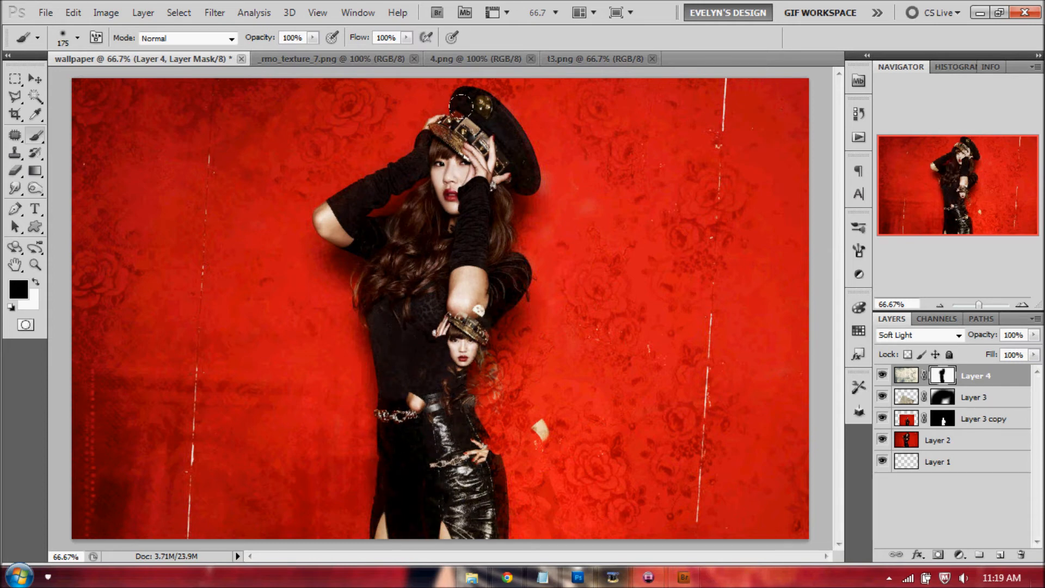
Overlay the t3.png grunge texture on the wallpaper in Color Burn mode, stretched to 176.25% wide and 137.61% high to fill the canvas.
{"action": "left_click", "coordinate": [560, 58]}
{"action": "left_click", "coordinate": [36, 79]}
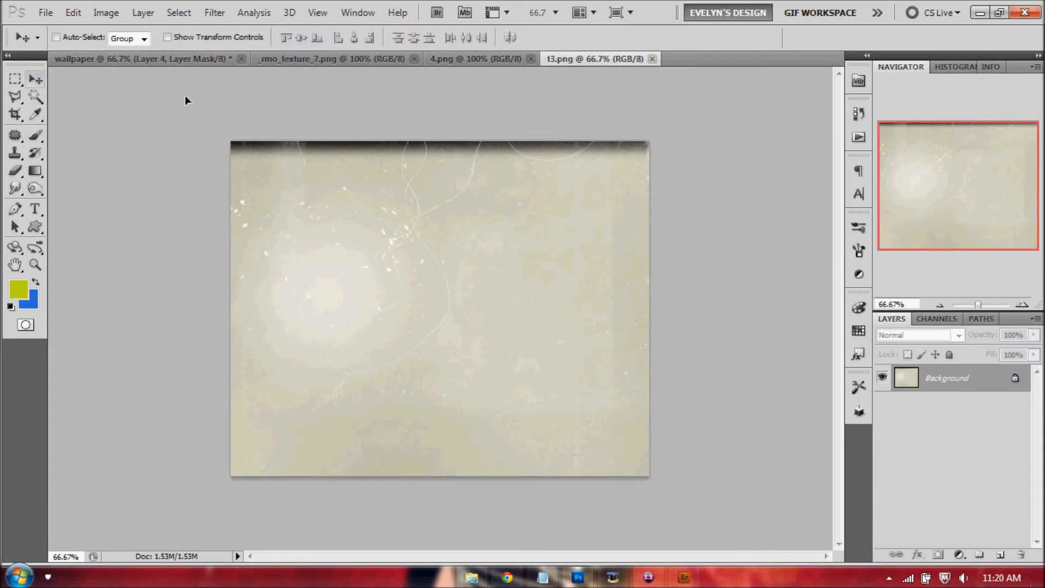
{"action": "left_click_drag", "start_coordinate": [167, 61], "coordinate": [497, 250]}
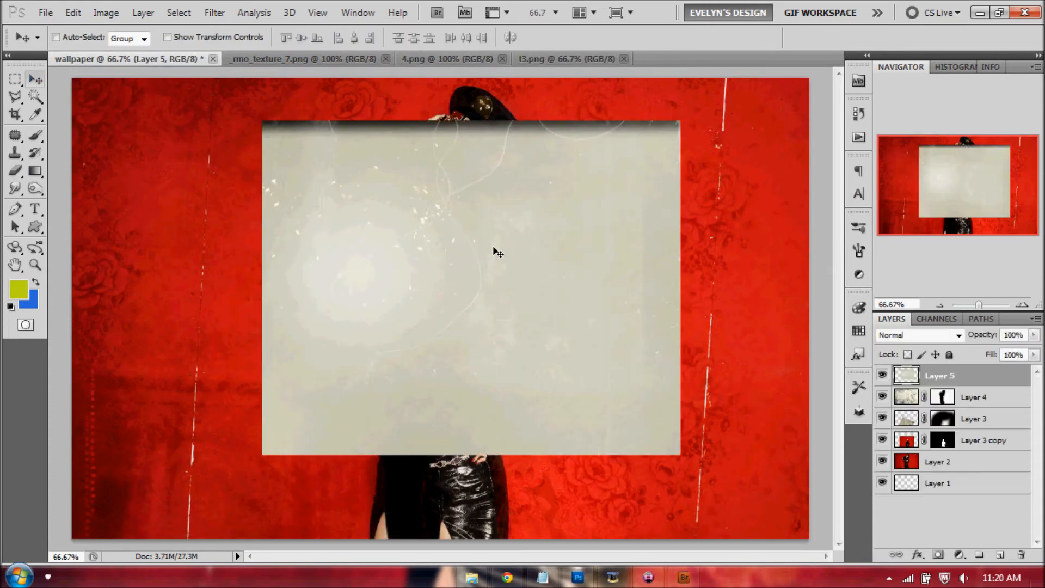
{"action": "key", "text": "ctrl+t"}
{"action": "left_click_drag", "start_coordinate": [681, 116], "coordinate": [809, 79]}
{"action": "left_click_drag", "start_coordinate": [262, 459], "coordinate": [76, 542]}
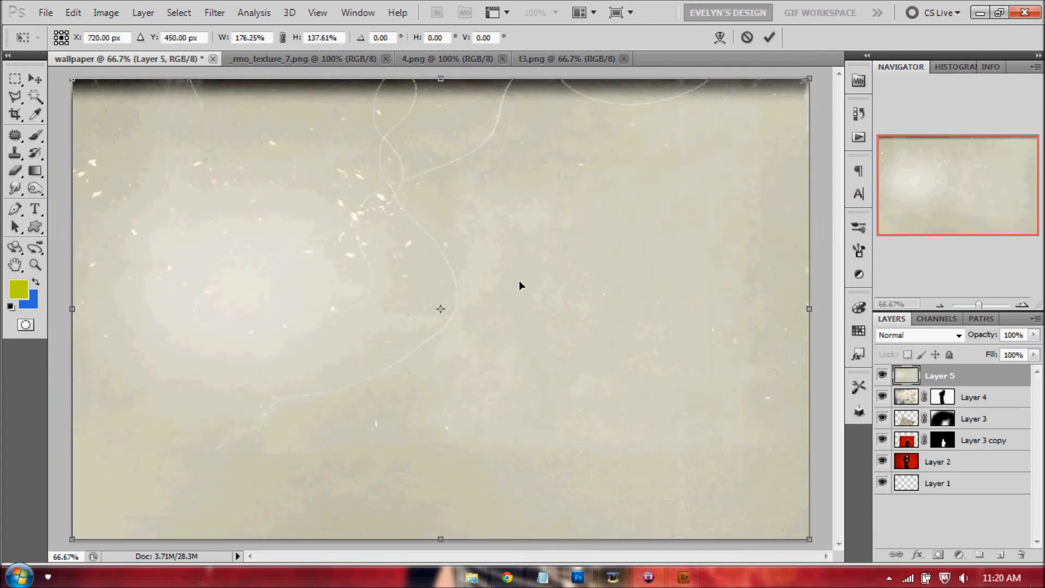
{"action": "left_click", "coordinate": [770, 38]}
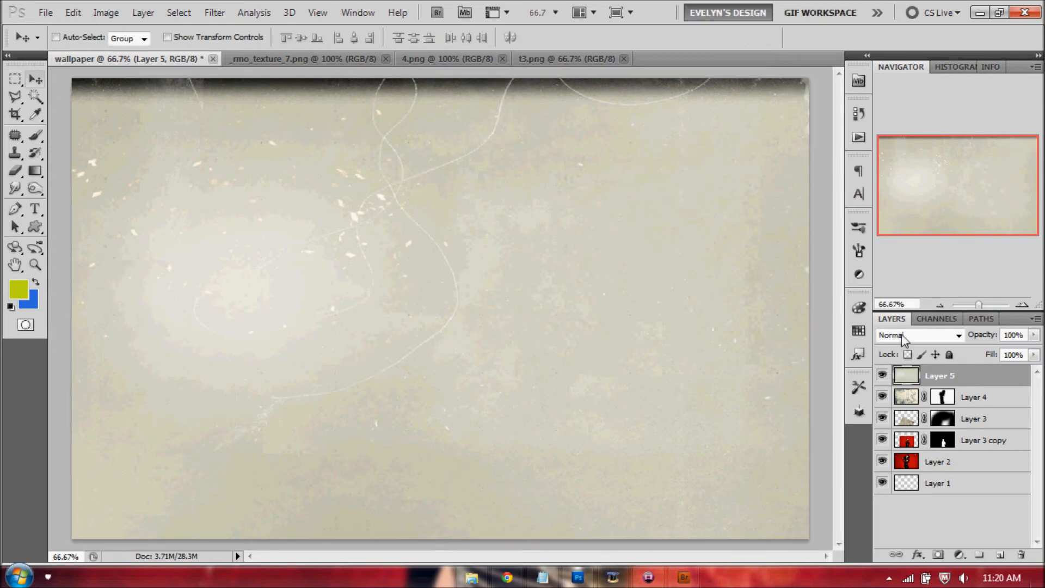
{"action": "left_click", "coordinate": [935, 335]}
{"action": "left_click", "coordinate": [919, 68]}
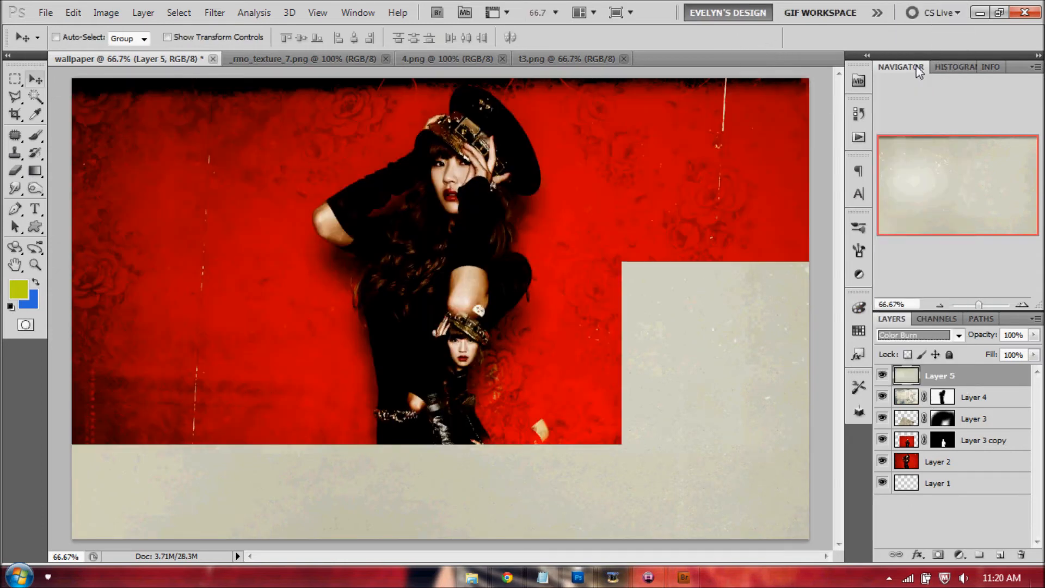
Add a Brightness/Contrast adjustment layer above Layer 3 copy with brightness 33 and contrast -50.
{"action": "left_click", "coordinate": [979, 440]}
{"action": "left_click", "coordinate": [958, 554]}
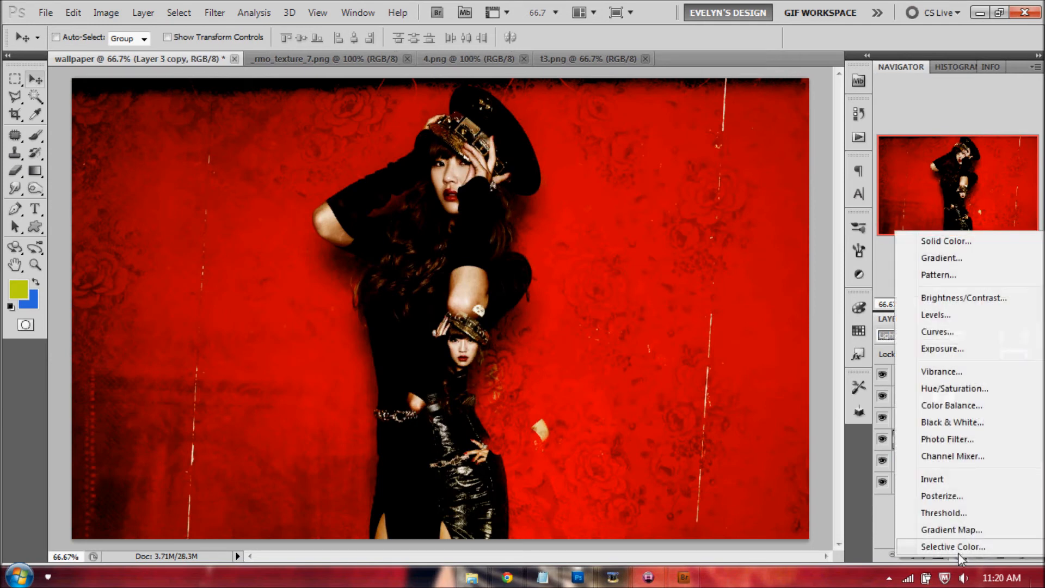
{"action": "left_click", "coordinate": [947, 298]}
{"action": "left_click_drag", "start_coordinate": [727, 282], "coordinate": [525, 308]}
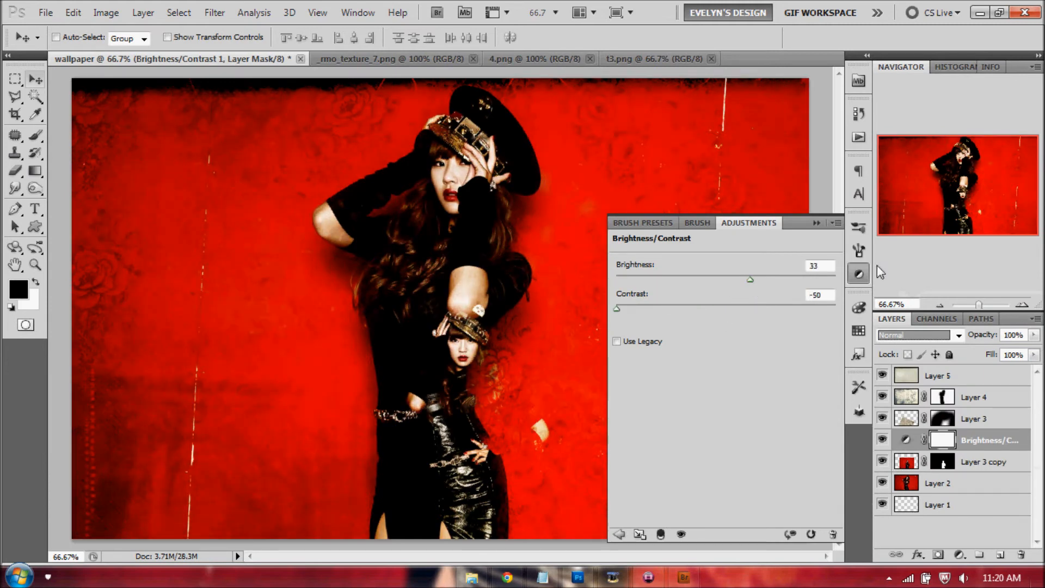
{"action": "left_click", "coordinate": [859, 274]}
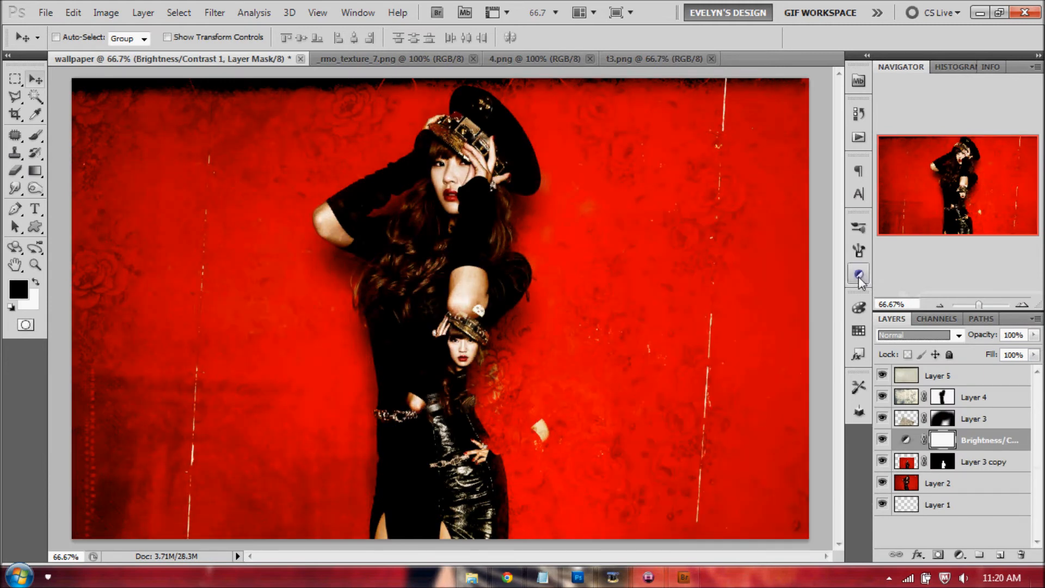
Compare blend modes on the rose texture in Layer 3 and set it to Hard Light.
{"action": "left_click", "coordinate": [906, 418]}
{"action": "left_click", "coordinate": [916, 335]}
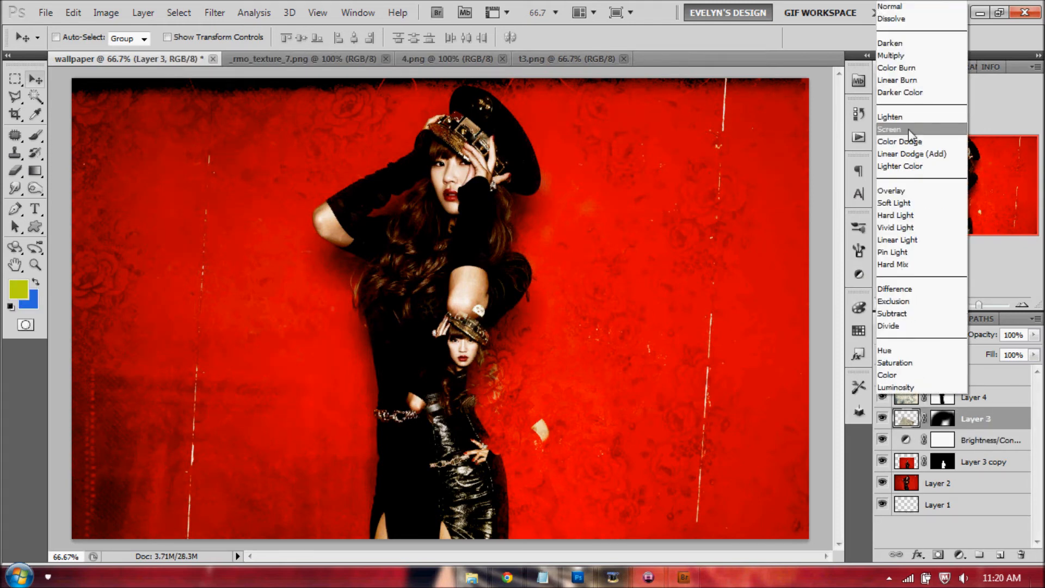
{"action": "left_click", "coordinate": [904, 131]}
{"action": "key", "text": "Down"}
{"action": "key", "text": "Down"}
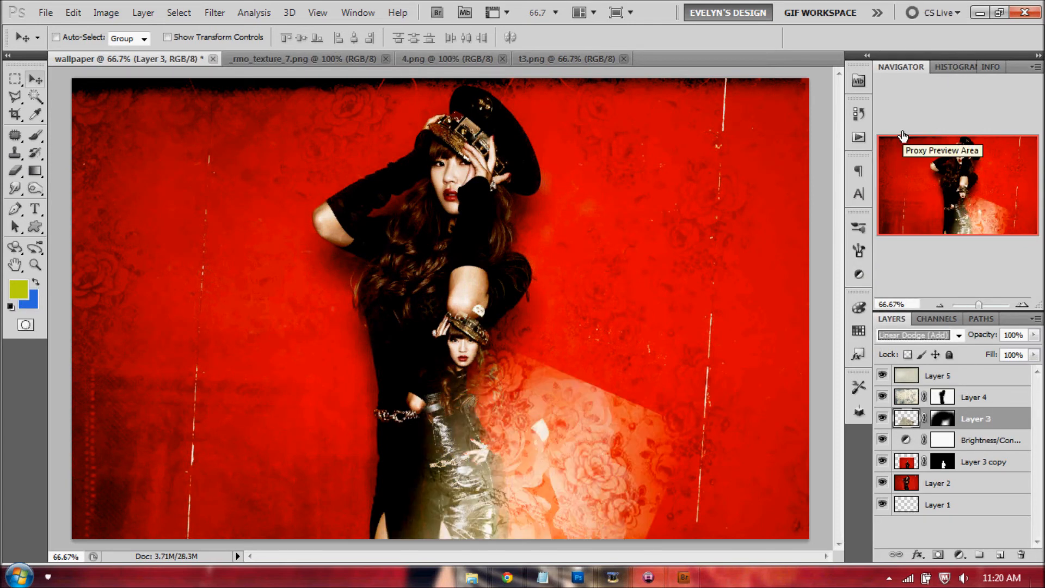
{"action": "key", "text": "Up"}
{"action": "key", "text": "Down"}
{"action": "key", "text": "Down"}
{"action": "key", "text": "Down"}
{"action": "key", "text": "Down"}
{"action": "key", "text": "Down"}
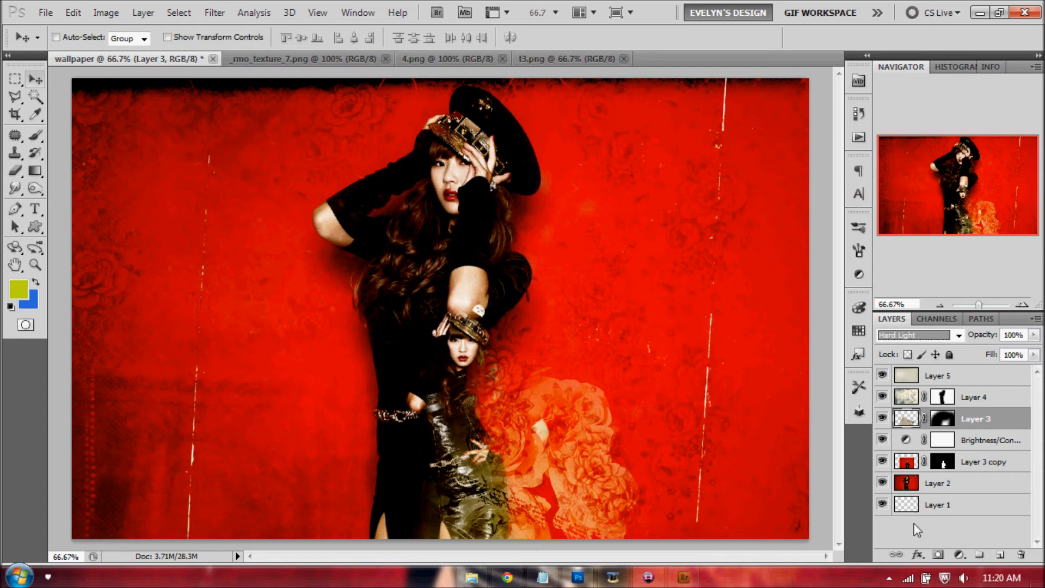
Paint black on Layer 3's mask with a soft 175 px brush to clear the rose texture from the women's skirts.
{"action": "left_click_drag", "start_coordinate": [919, 528], "coordinate": [926, 551]}
{"action": "left_click", "coordinate": [944, 420]}
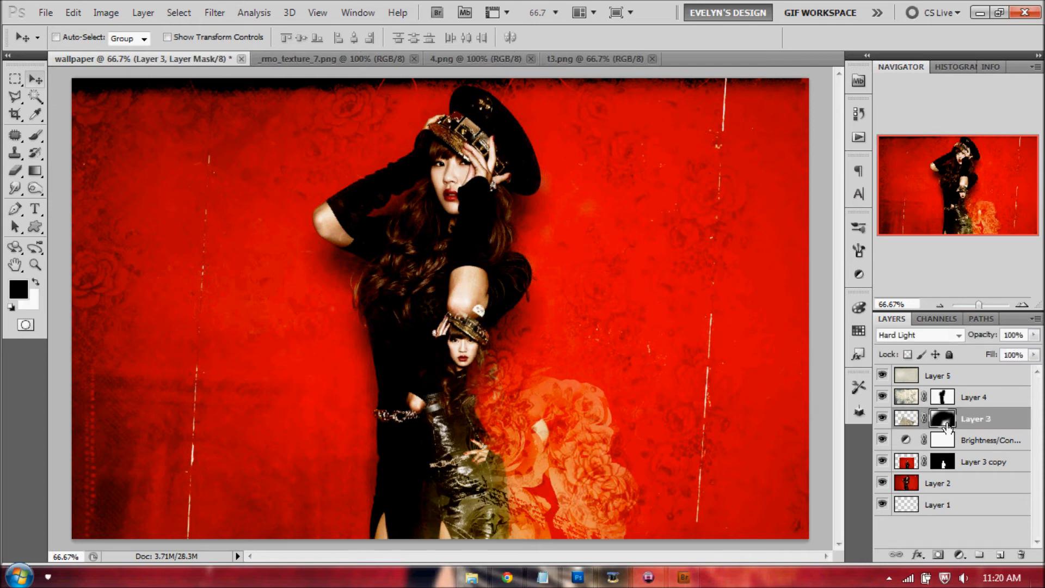
{"action": "left_click", "coordinate": [39, 131]}
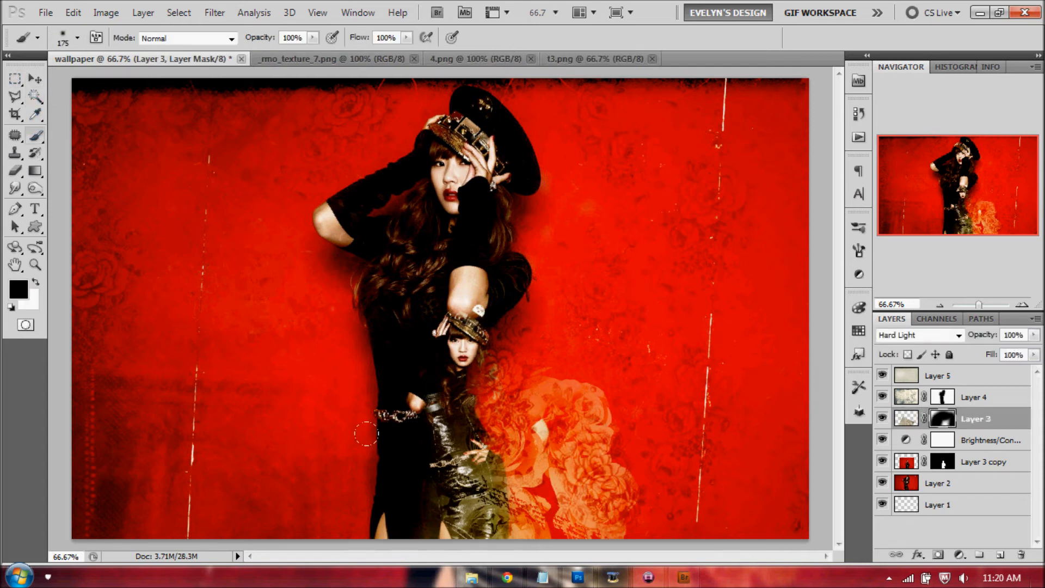
{"action": "left_click_drag", "start_coordinate": [366, 434], "coordinate": [381, 505]}
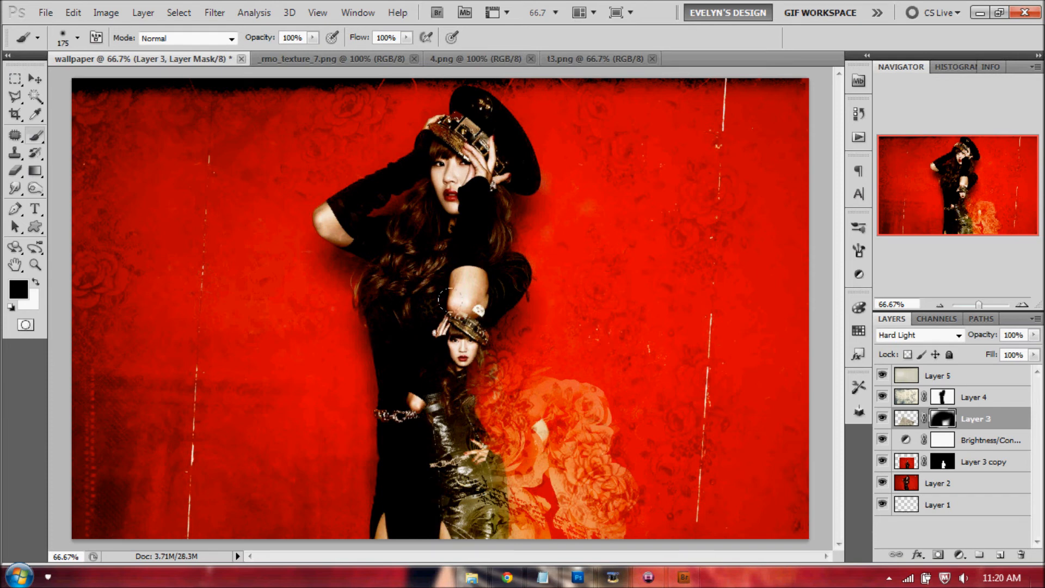
{"action": "mouse_move", "coordinate": [405, 379]}
{"action": "left_mouse_down"}
{"action": "mouse_move", "coordinate": [412, 358]}
{"action": "mouse_move", "coordinate": [396, 557]}
{"action": "mouse_move", "coordinate": [409, 425]}
{"action": "mouse_move", "coordinate": [398, 516]}
{"action": "mouse_move", "coordinate": [402, 396]}
{"action": "mouse_move", "coordinate": [411, 466]}
{"action": "left_mouse_up"}
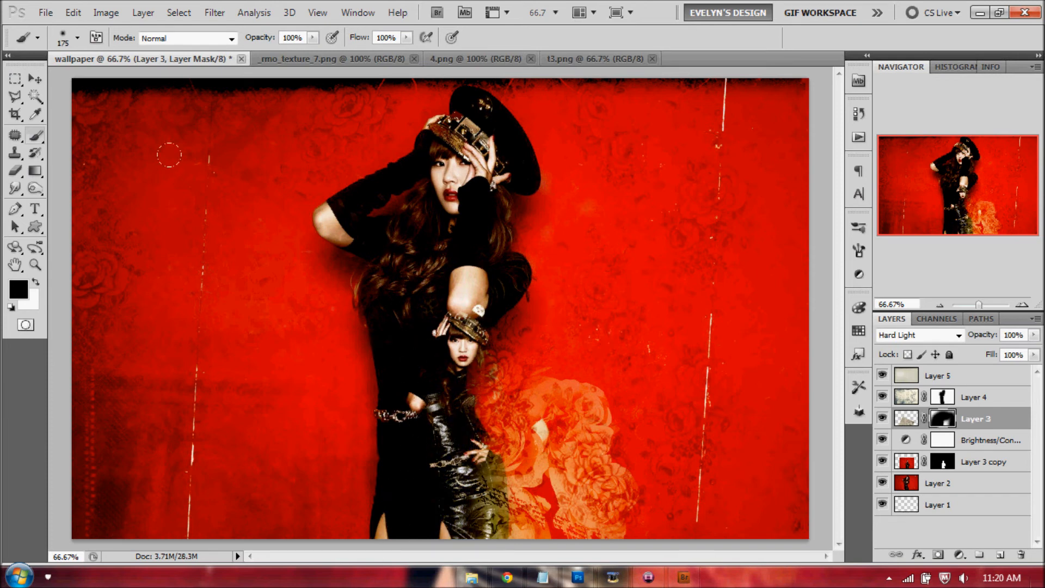
Close the three texture documents, keeping only the wallpaper open.
{"action": "left_click", "coordinate": [416, 57]}
{"action": "left_click", "coordinate": [355, 58]}
{"action": "left_click", "coordinate": [363, 58]}
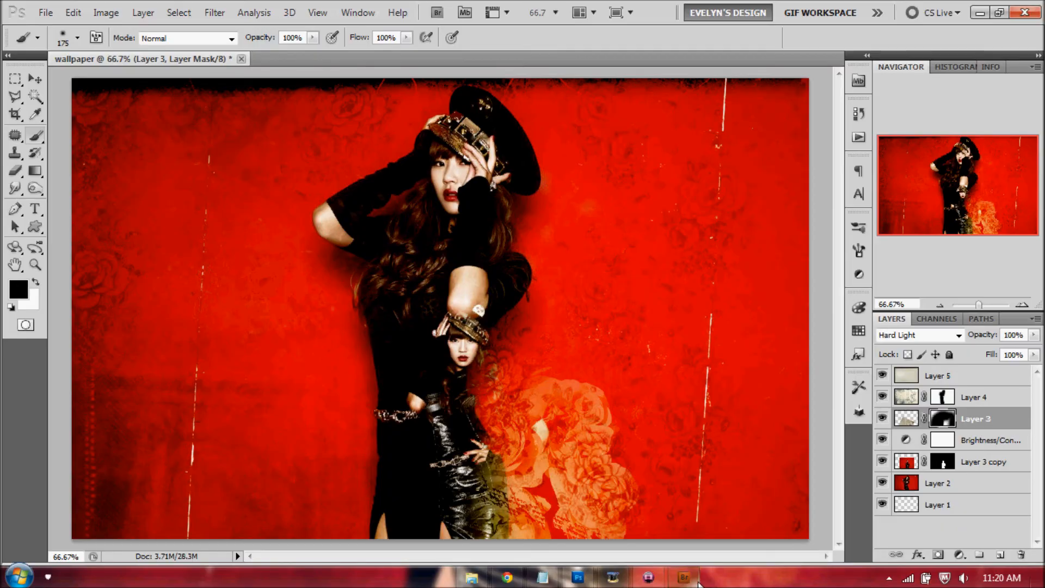
Open taylor_swift_psd_by_pinkcarrot-d4mar5u.psd from Bridge's PSD COLORINGS folder and copy its Group 1 above all layers of the wallpaper.
{"action": "left_click", "coordinate": [662, 455]}
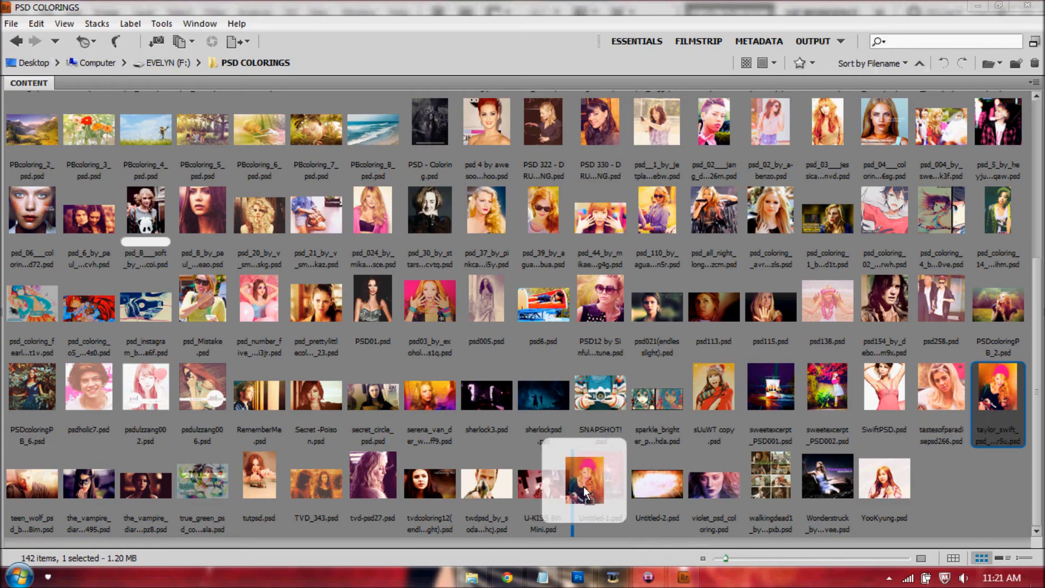
{"action": "left_click", "coordinate": [578, 577]}
{"action": "left_click_drag", "start_coordinate": [524, 48], "coordinate": [524, 57]}
{"action": "left_click", "coordinate": [41, 81]}
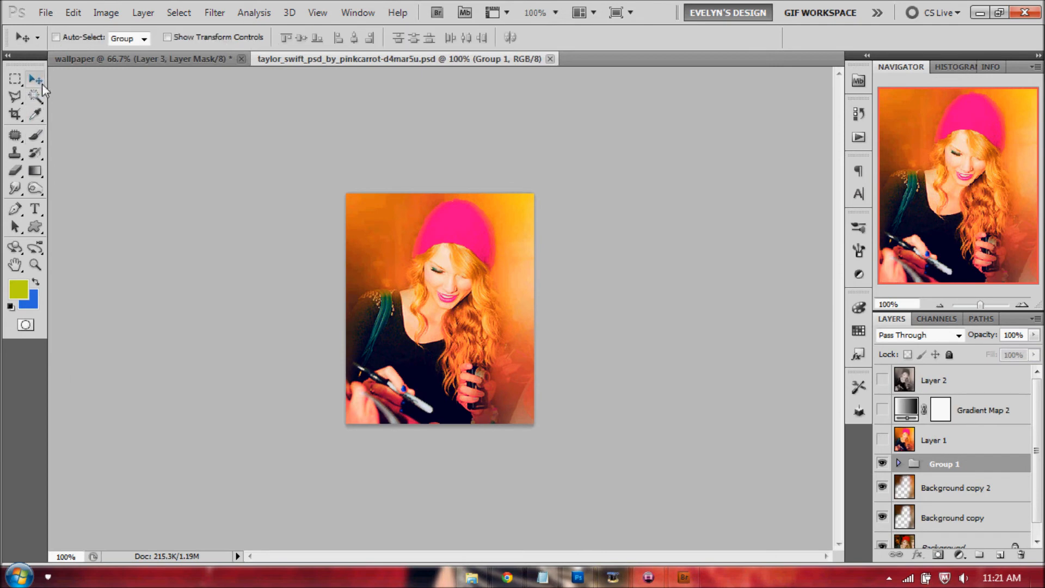
{"action": "left_click_drag", "start_coordinate": [210, 63], "coordinate": [980, 374]}
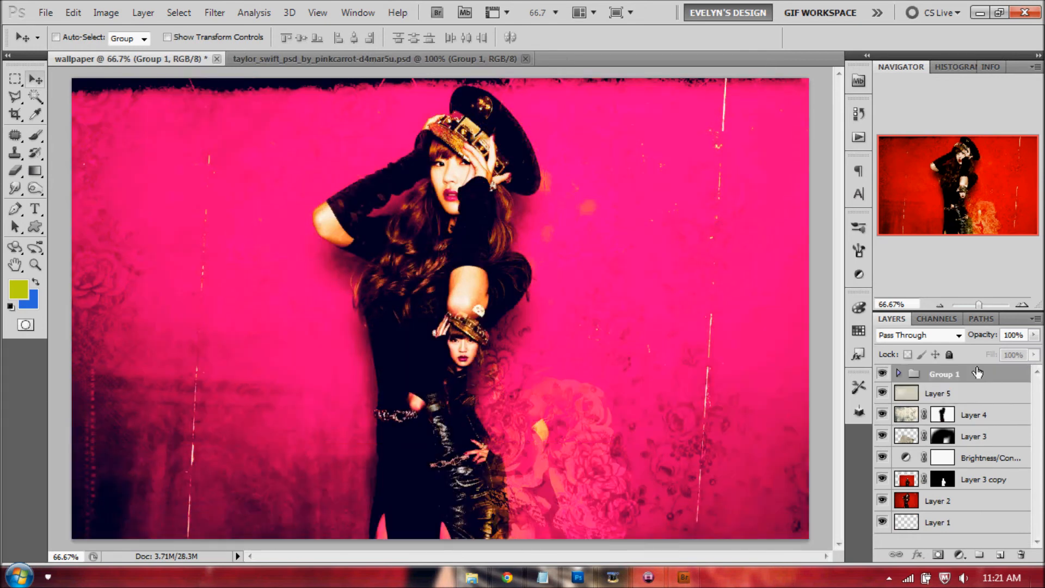
Reduce the opacity of Group 1 to 70% and close the taylor_swift_psd_by_pinkcarrot document.
{"action": "left_click", "coordinate": [1034, 335]}
{"action": "left_click_drag", "start_coordinate": [1021, 355], "coordinate": [1010, 354]}
{"action": "left_click", "coordinate": [525, 58]}
{"action": "left_click", "coordinate": [525, 59]}
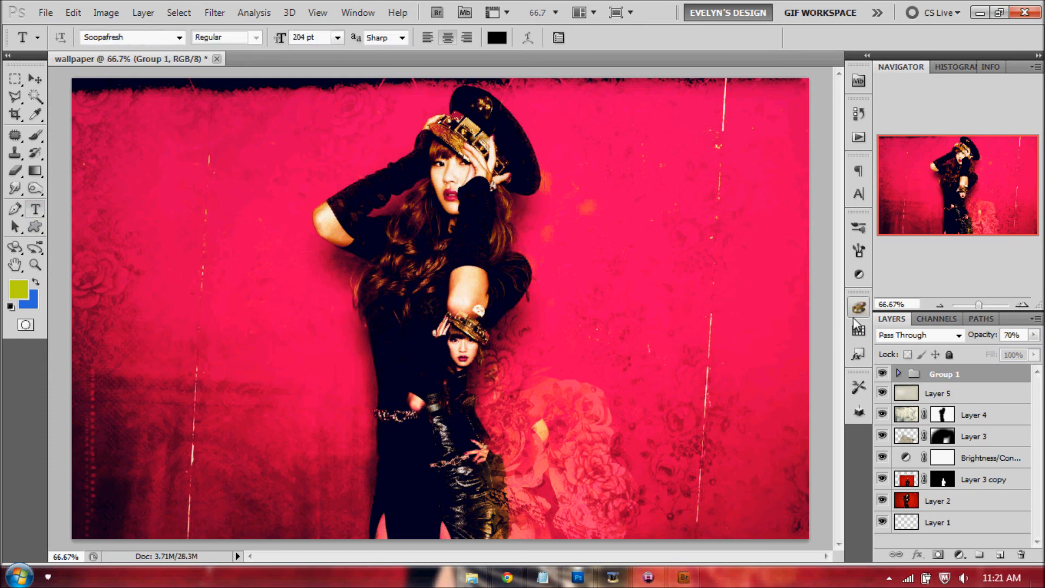
Add the text HYORIN beside the larger woman in black Soopafresh, all caps, at 204 pt with -180 tracking.
{"action": "left_click", "coordinate": [858, 195]}
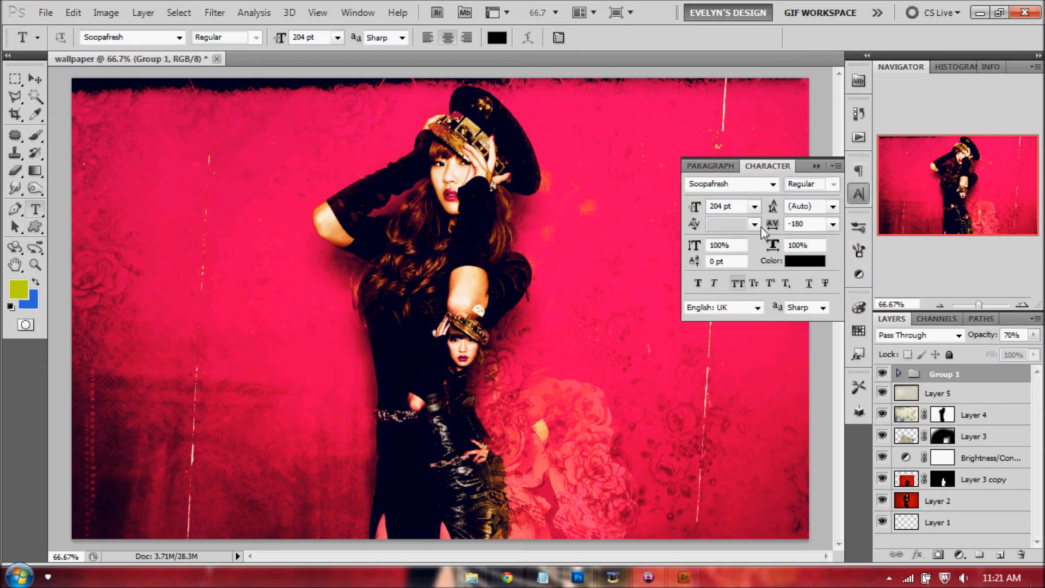
{"action": "left_click", "coordinate": [733, 208]}
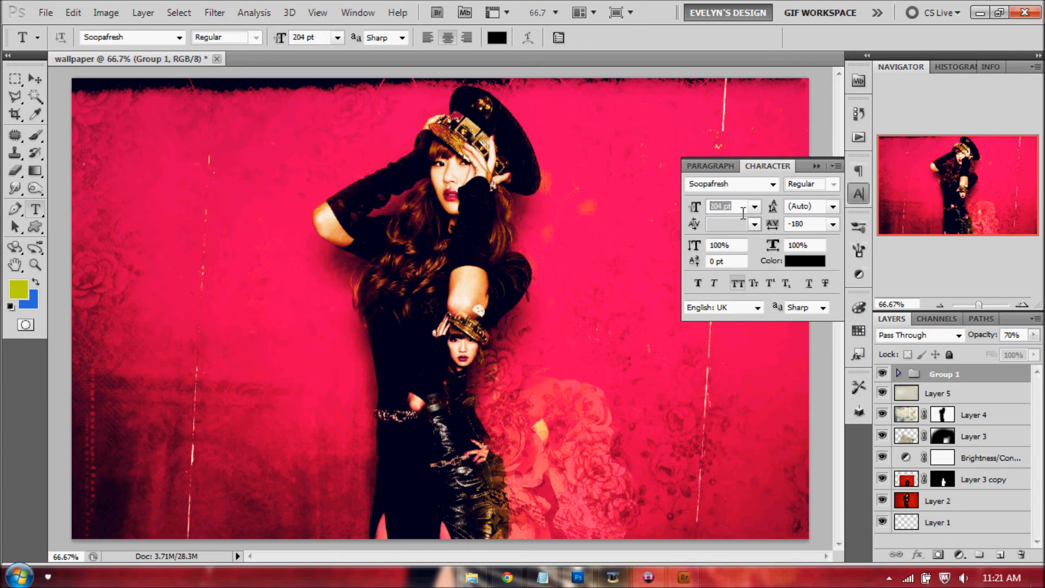
{"action": "left_click", "coordinate": [810, 207]}
{"action": "left_click", "coordinate": [772, 223]}
{"action": "key", "text": "Tab"}
{"action": "key", "text": "Tab"}
{"action": "key", "text": "Tab"}
{"action": "left_click", "coordinate": [858, 194]}
{"action": "left_click", "coordinate": [175, 351]}
{"action": "type", "text": "HYORIN"}
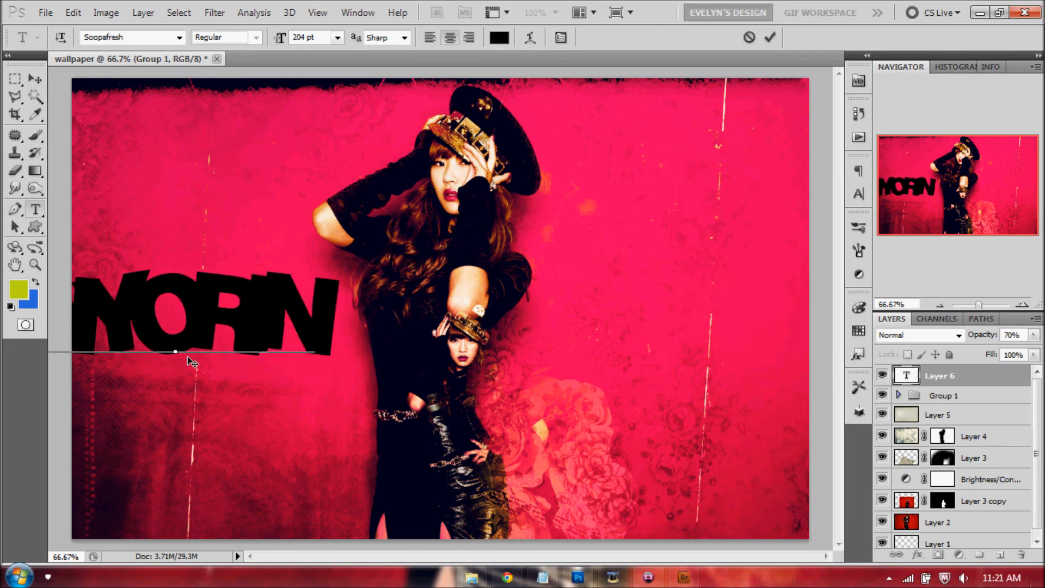
Move the HYORIN text to the wallpaper's lower-left area and tilt it slightly counterclockwise.
{"action": "left_click_drag", "start_coordinate": [233, 233], "coordinate": [292, 377]}
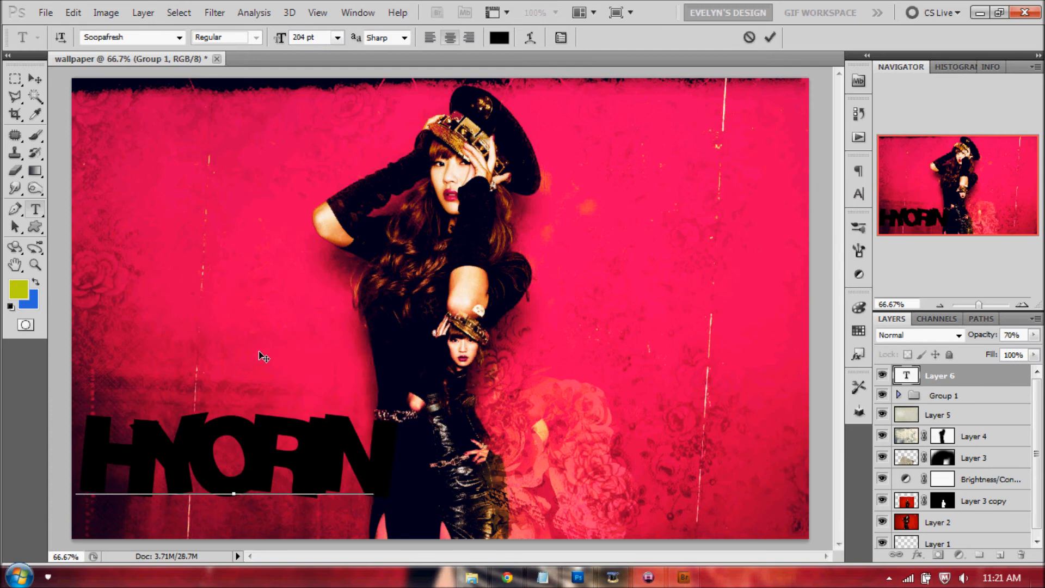
{"action": "left_click_drag", "start_coordinate": [329, 349], "coordinate": [335, 341]}
{"action": "left_click", "coordinate": [769, 37]}
Recolour the HYORIN text with the yellow-green foreground colour b8d716 and set its layer to Overlay.
{"action": "left_click", "coordinate": [499, 37]}
{"action": "left_click", "coordinate": [19, 288]}
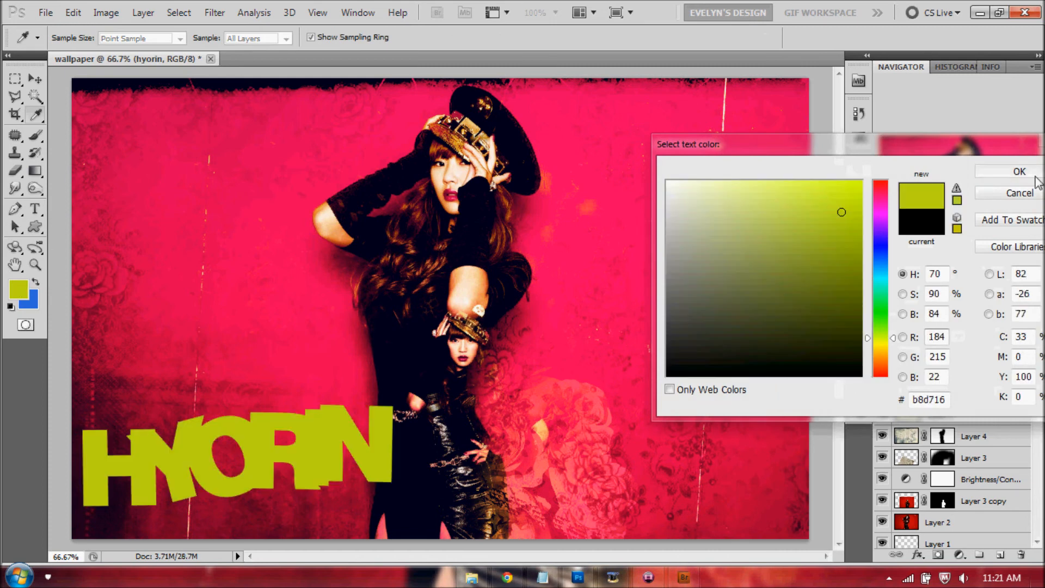
{"action": "left_click", "coordinate": [1031, 173]}
{"action": "left_click", "coordinate": [932, 332]}
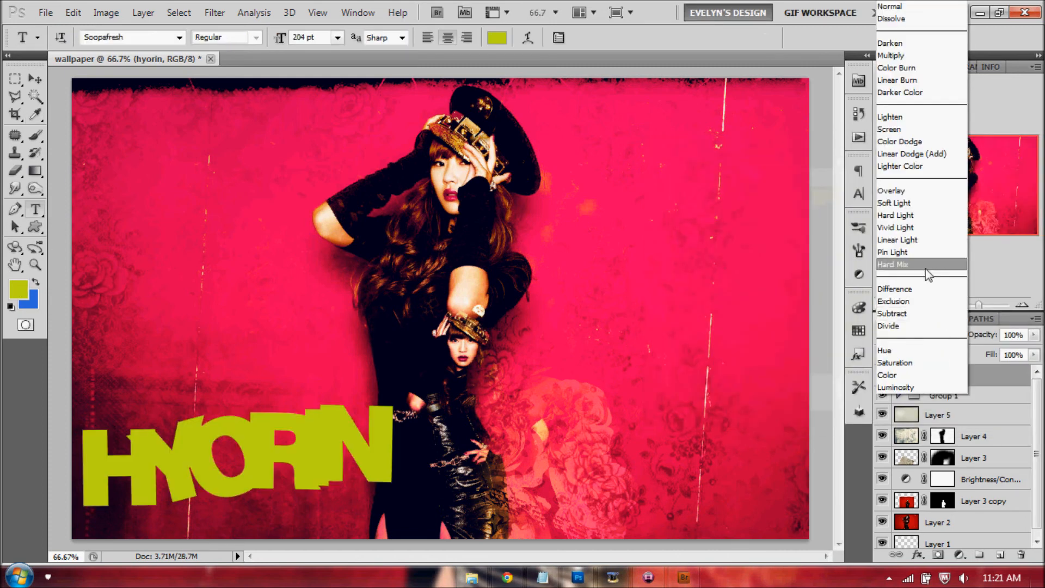
{"action": "left_click", "coordinate": [908, 192]}
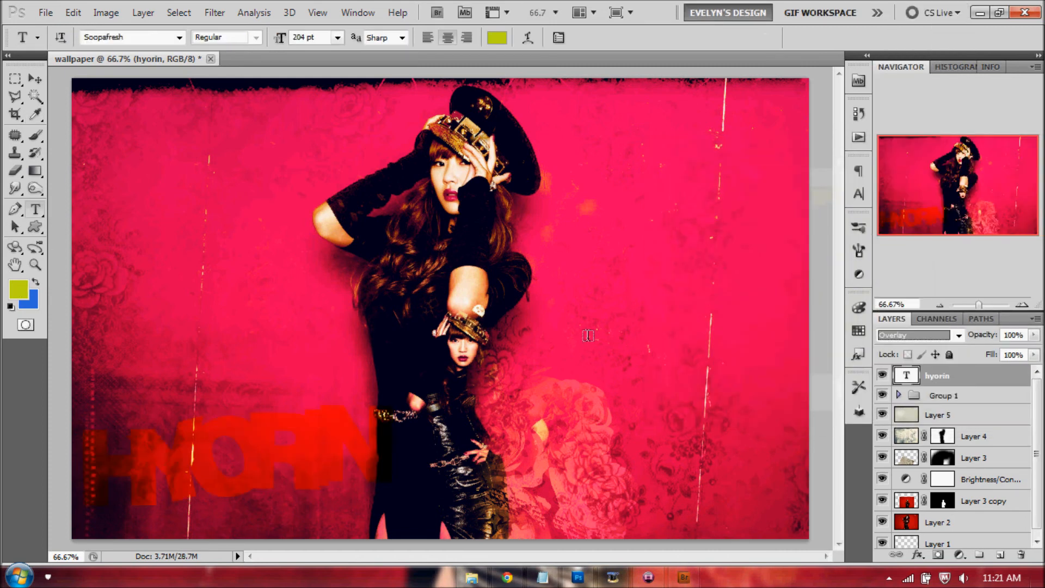
Try black as the HYORIN text colour and restore the yellow-green foreground colour.
{"action": "left_click", "coordinate": [497, 37]}
{"action": "left_click_drag", "start_coordinate": [694, 183], "coordinate": [963, 468]}
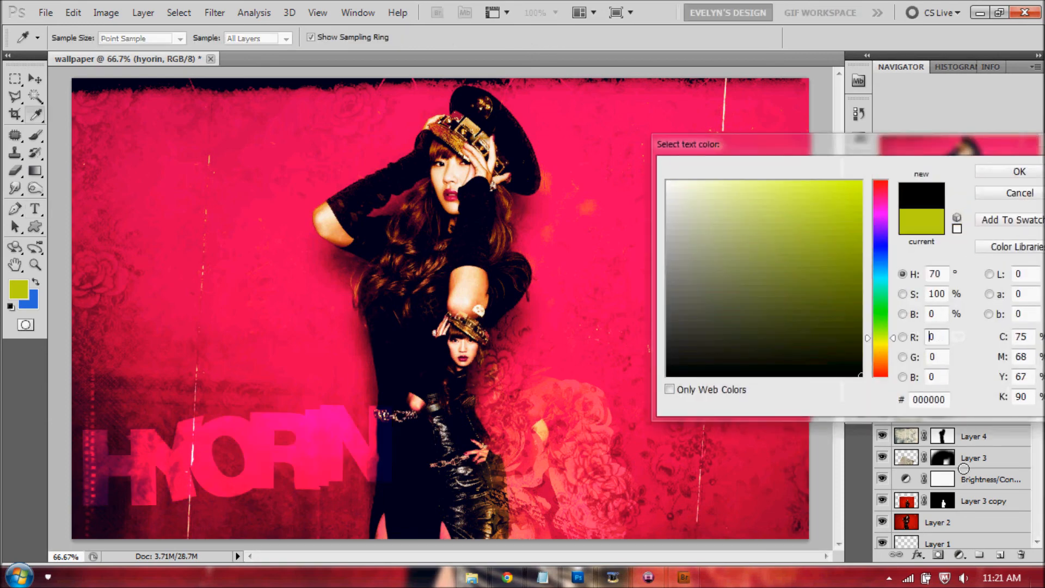
{"action": "left_click", "coordinate": [15, 287]}
{"action": "left_click", "coordinate": [991, 174]}
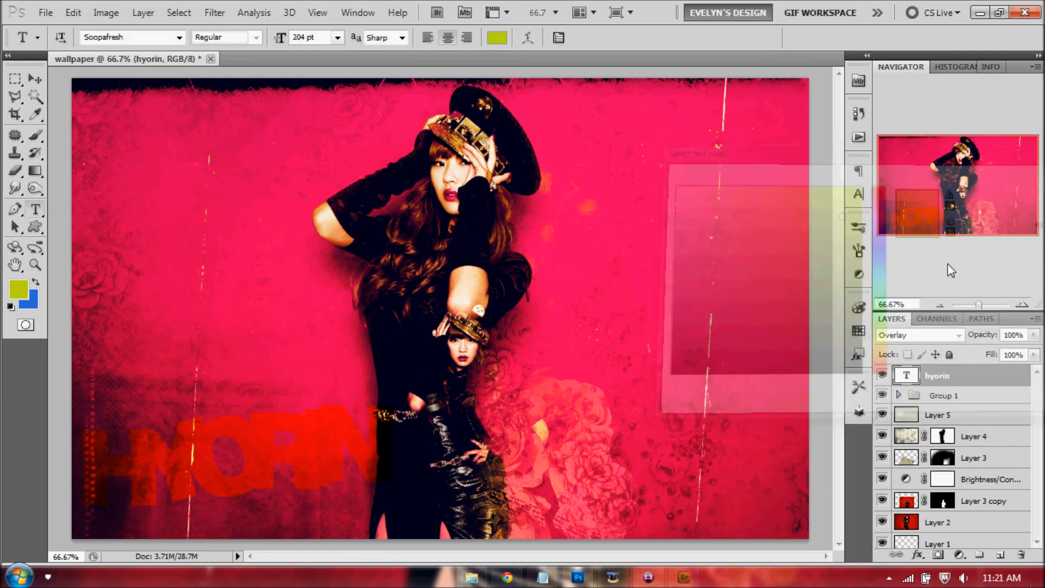
Place the hyorin text layer directly beneath Group 1 and shift the text slightly down and to the left.
{"action": "left_click", "coordinate": [914, 335]}
{"action": "left_click_drag", "start_coordinate": [981, 370], "coordinate": [1001, 408]}
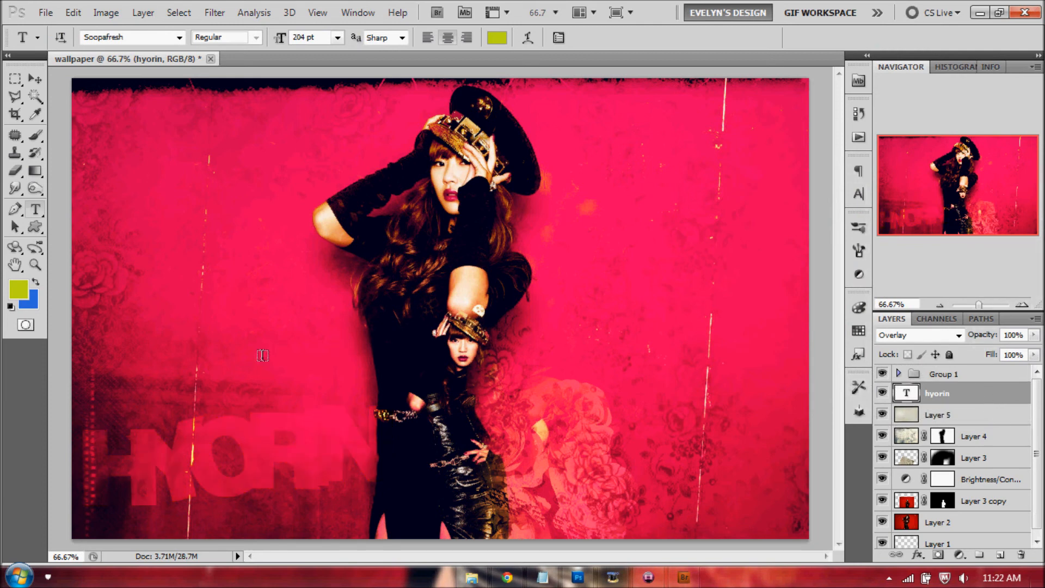
{"action": "left_click", "coordinate": [34, 80]}
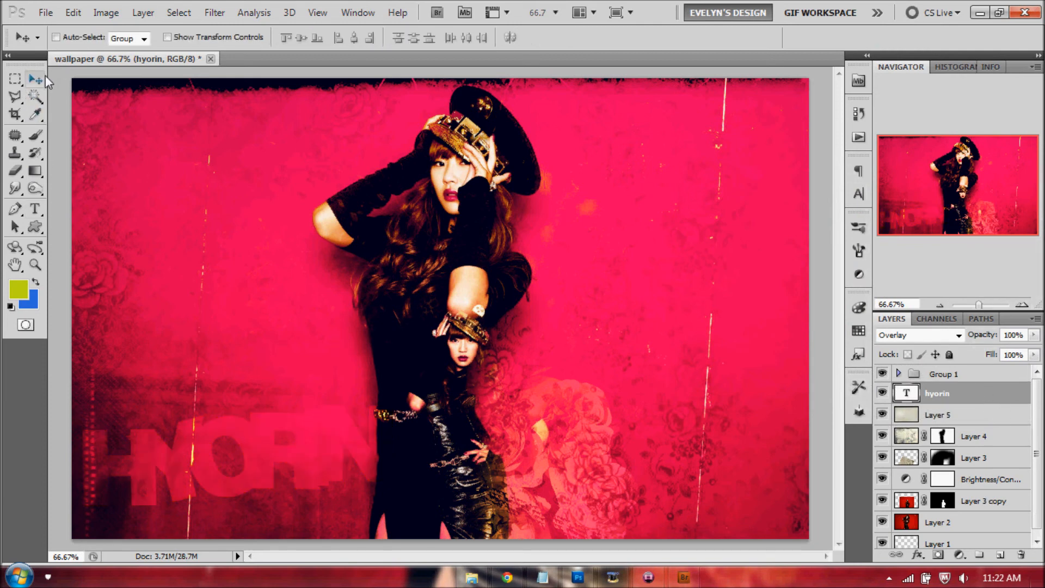
{"action": "mouse_move", "coordinate": [280, 458]}
{"action": "left_mouse_down"}
{"action": "mouse_move", "coordinate": [274, 445]}
{"action": "mouse_move", "coordinate": [274, 464]}
{"action": "left_mouse_up"}
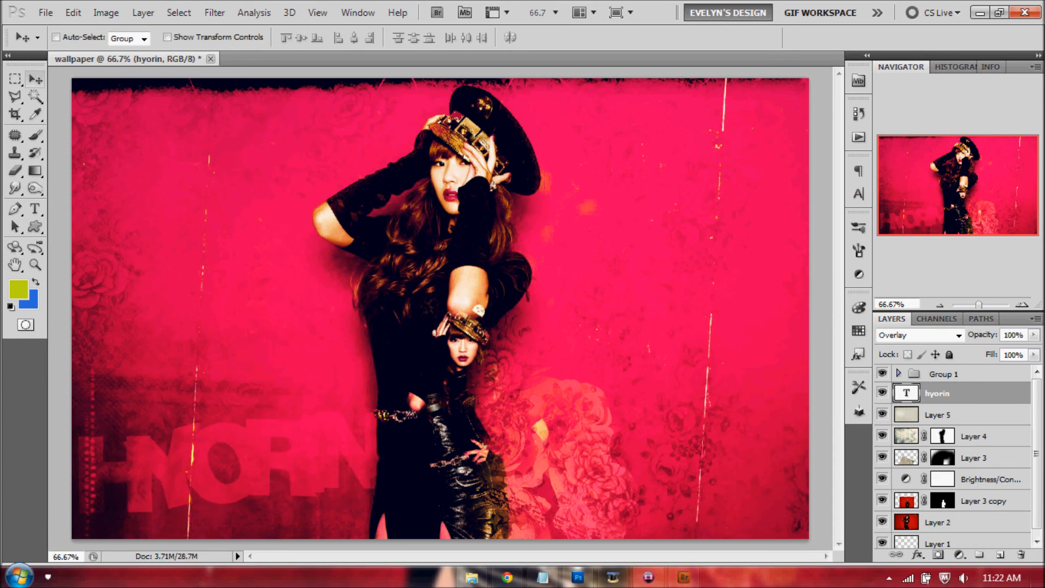
Save the wallpaper for web as a Maximum-quality JPEG at 100, named hyorin wallpaper, in the Banners folder.
{"action": "left_click", "coordinate": [46, 12]}
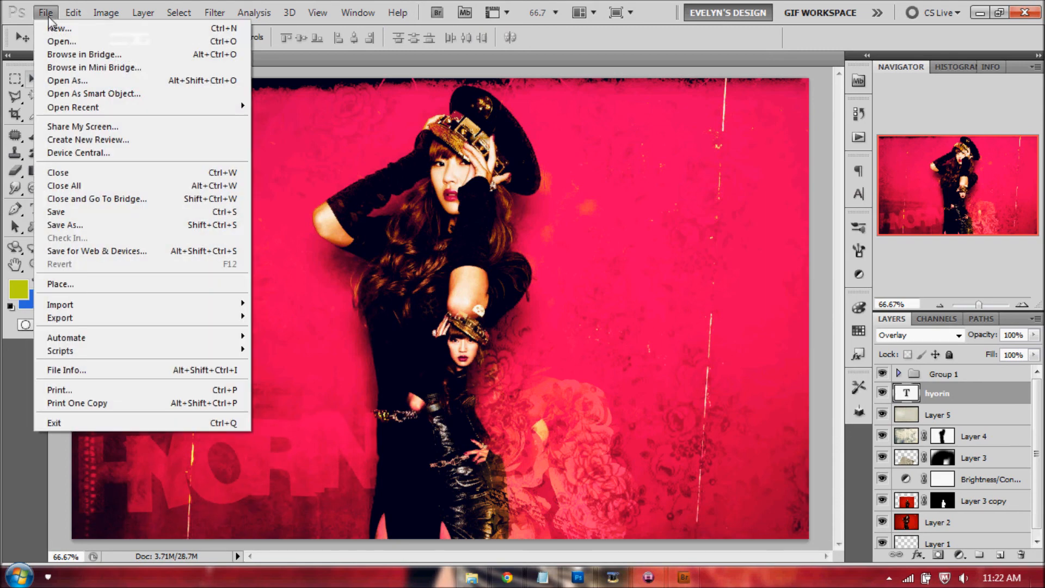
{"action": "left_click", "coordinate": [88, 251]}
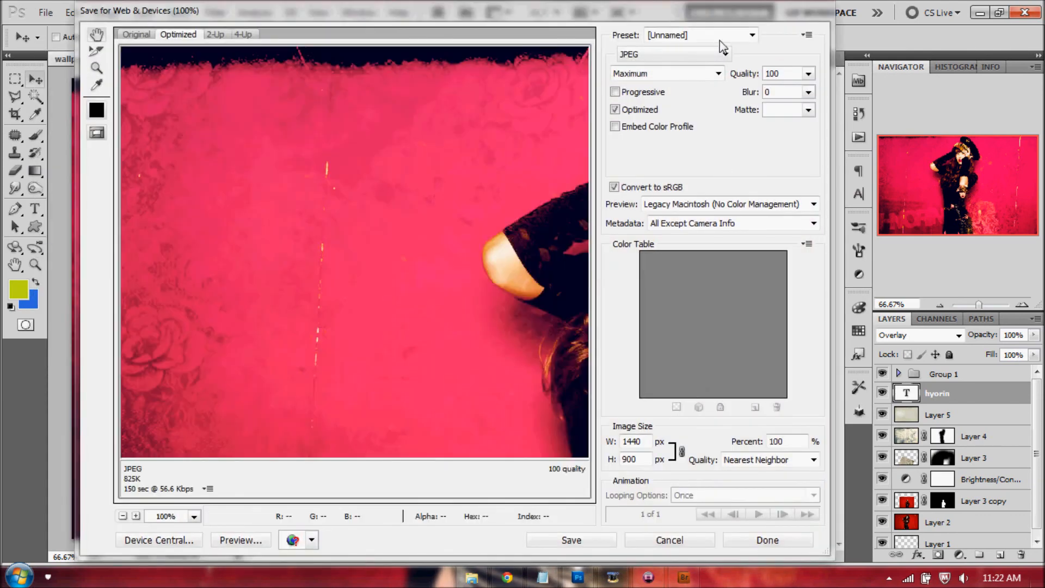
{"action": "left_click", "coordinate": [724, 36]}
{"action": "left_click", "coordinate": [724, 36]}
{"action": "left_click", "coordinate": [661, 54]}
{"action": "left_click", "coordinate": [660, 54]}
{"action": "left_click", "coordinate": [747, 36]}
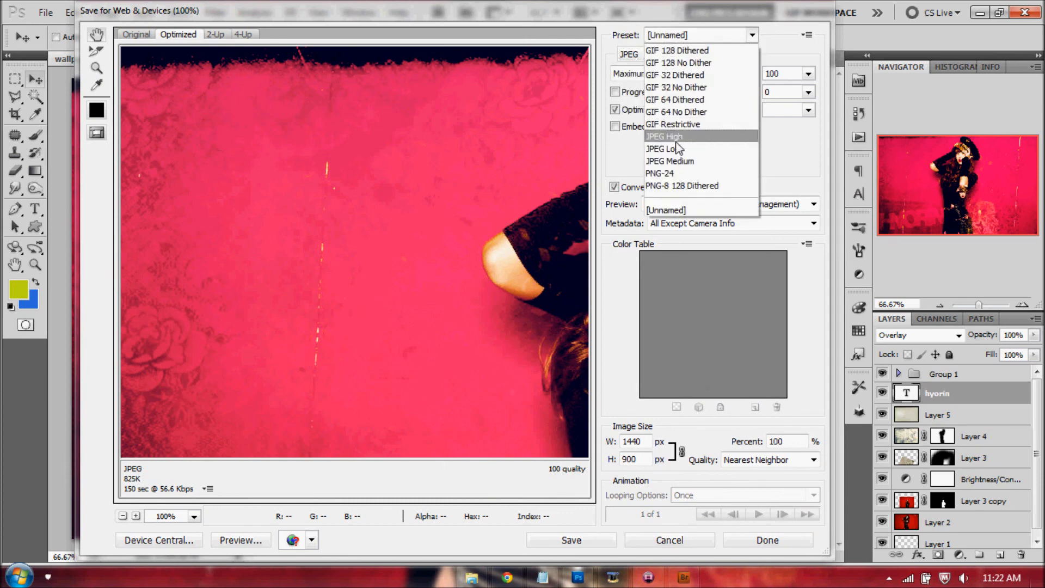
{"action": "left_click", "coordinate": [778, 62]}
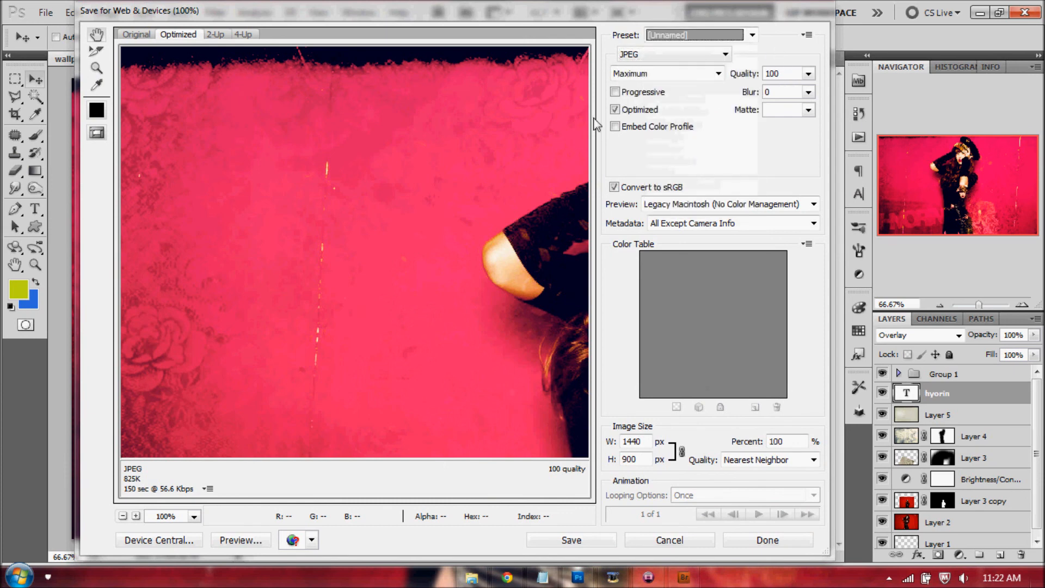
{"action": "left_click", "coordinate": [571, 542]}
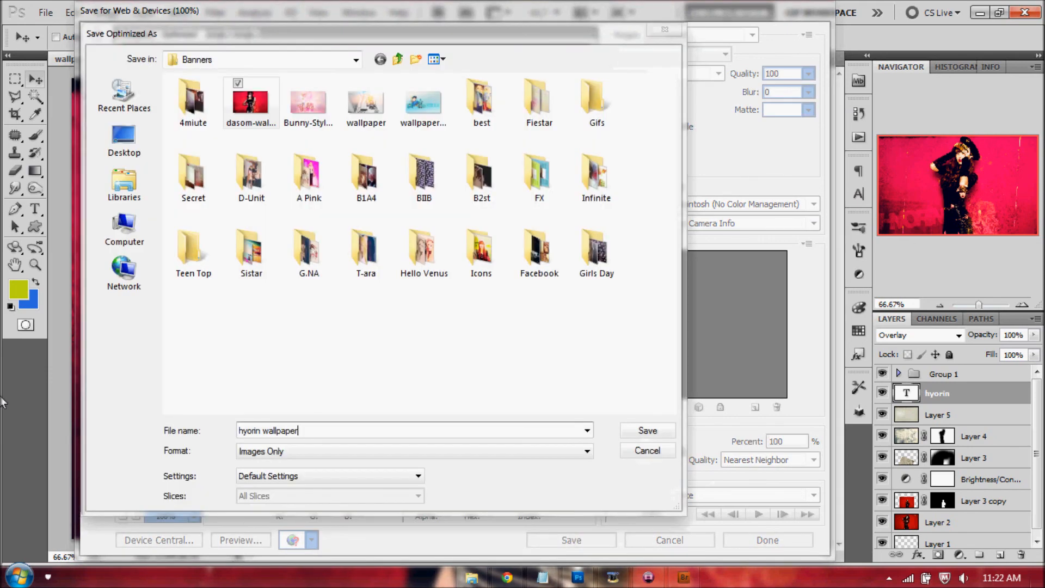
{"action": "key", "text": "ctrl+a"}
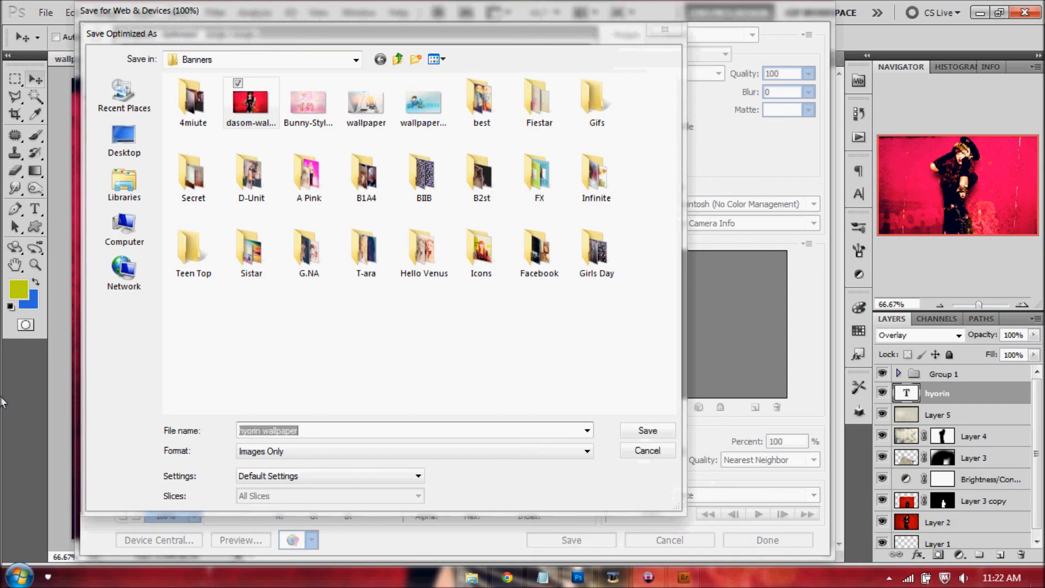
{"action": "left_click", "coordinate": [644, 431]}
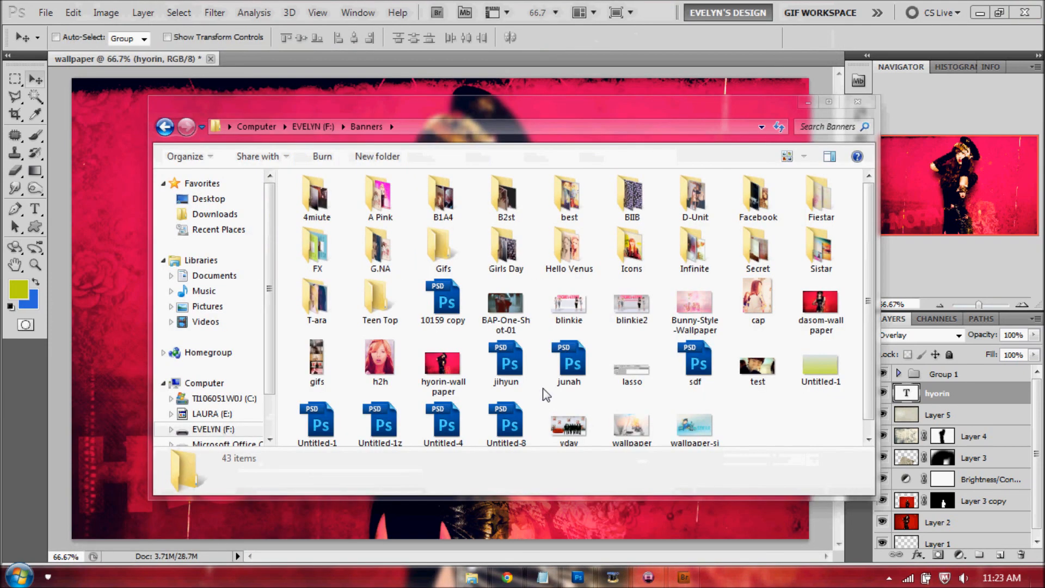
Set the hyorin-wallpaper image from the Banners folder as the desktop background and minimize the folder window.
{"action": "left_click", "coordinate": [445, 368]}
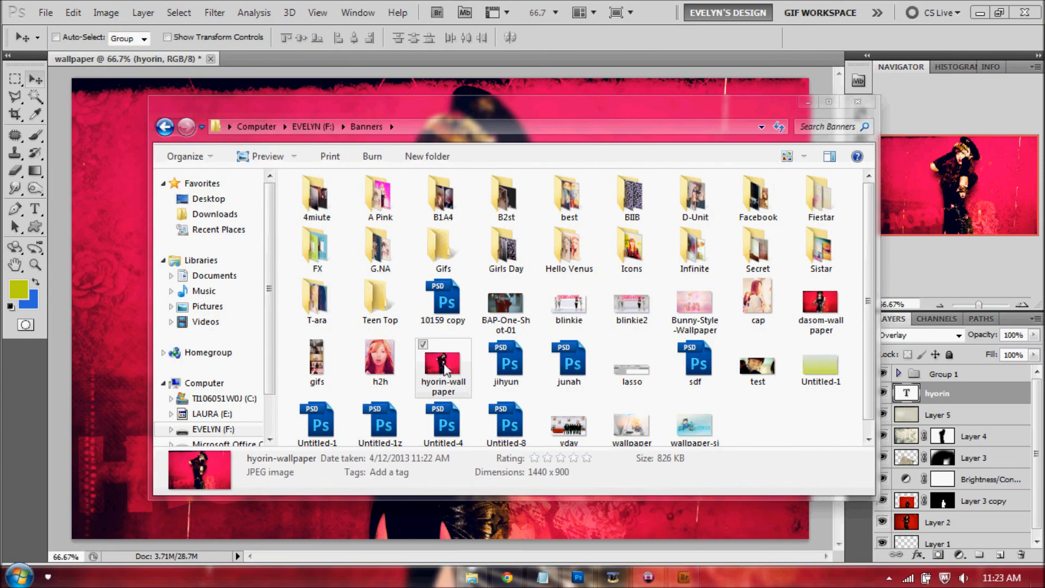
{"action": "left_click", "coordinate": [1040, 581]}
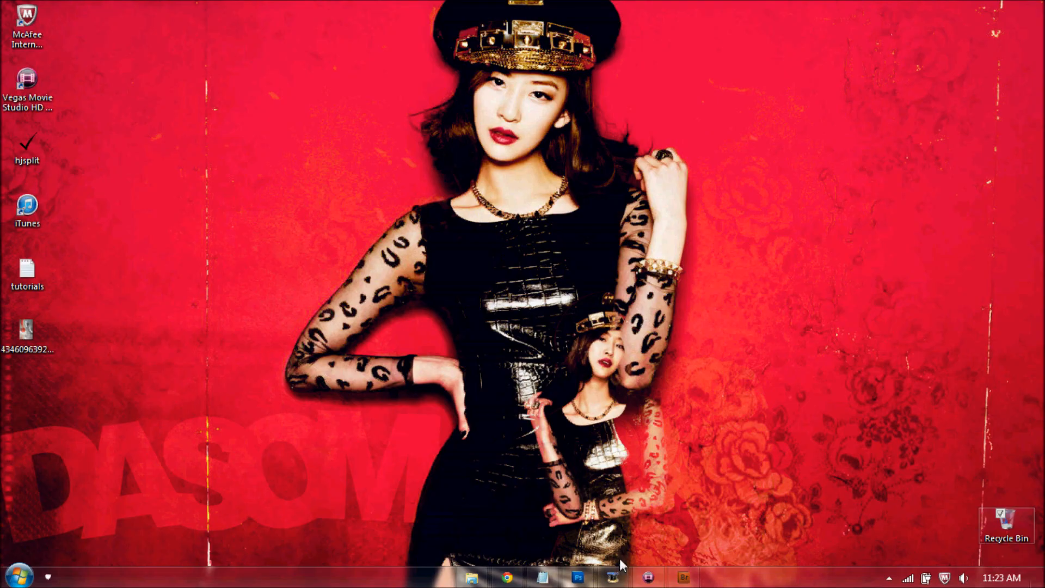
{"action": "left_click", "coordinate": [471, 576]}
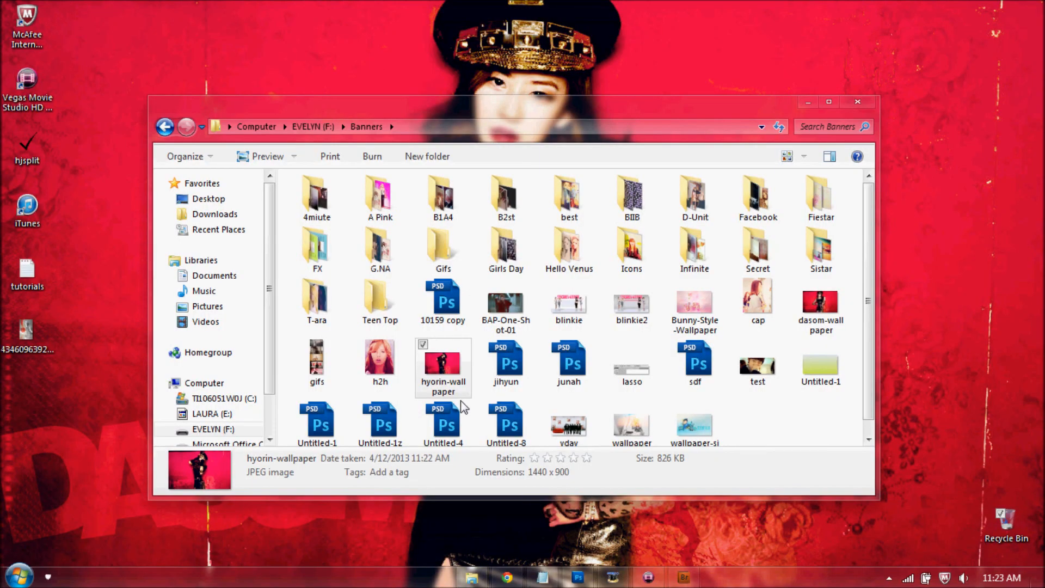
{"action": "right_click", "coordinate": [456, 360]}
{"action": "left_click", "coordinate": [404, 198]}
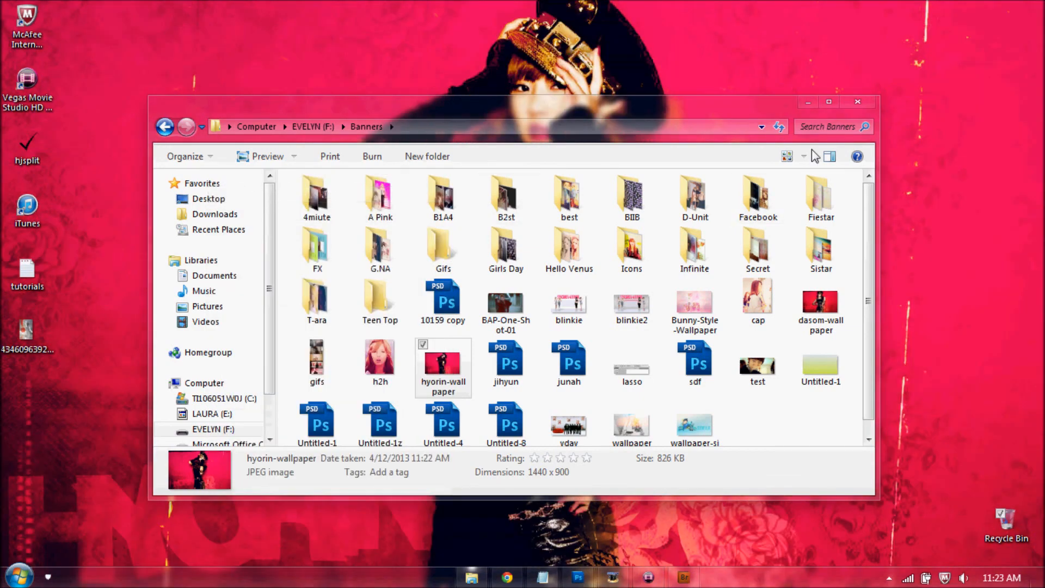
{"action": "left_click", "coordinate": [811, 104]}
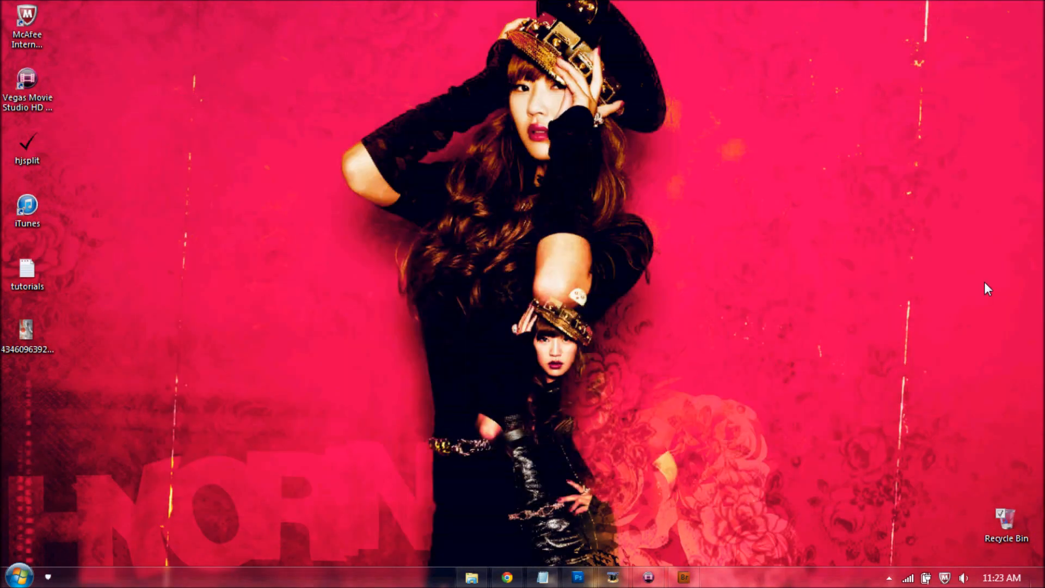